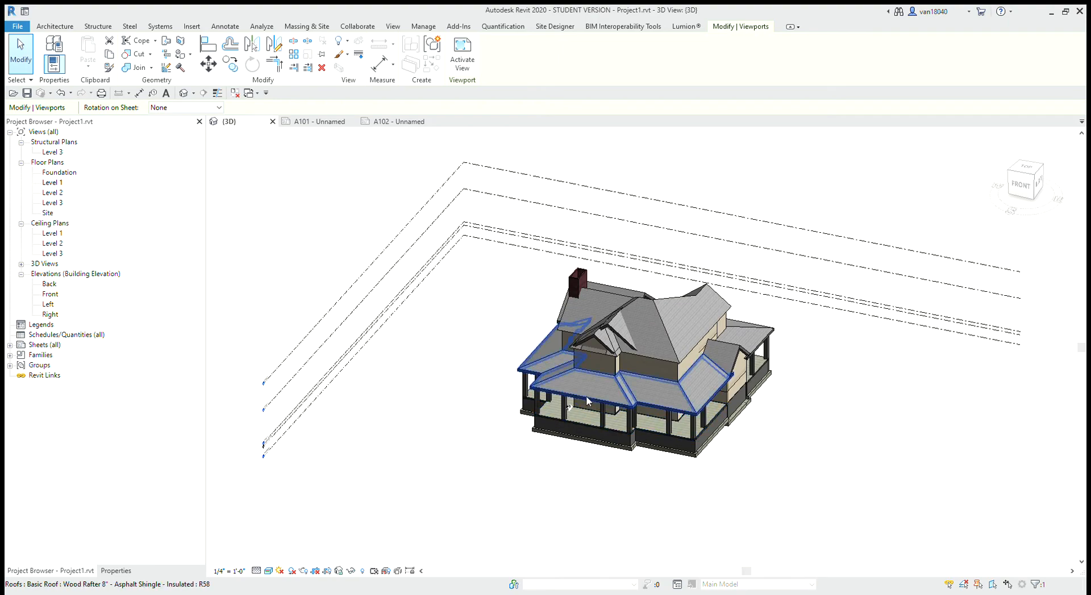
- Examine the house model from several sides in the 3D view and open sheet A101
middle_click_drag(707, 439, 720, 481, "shift")
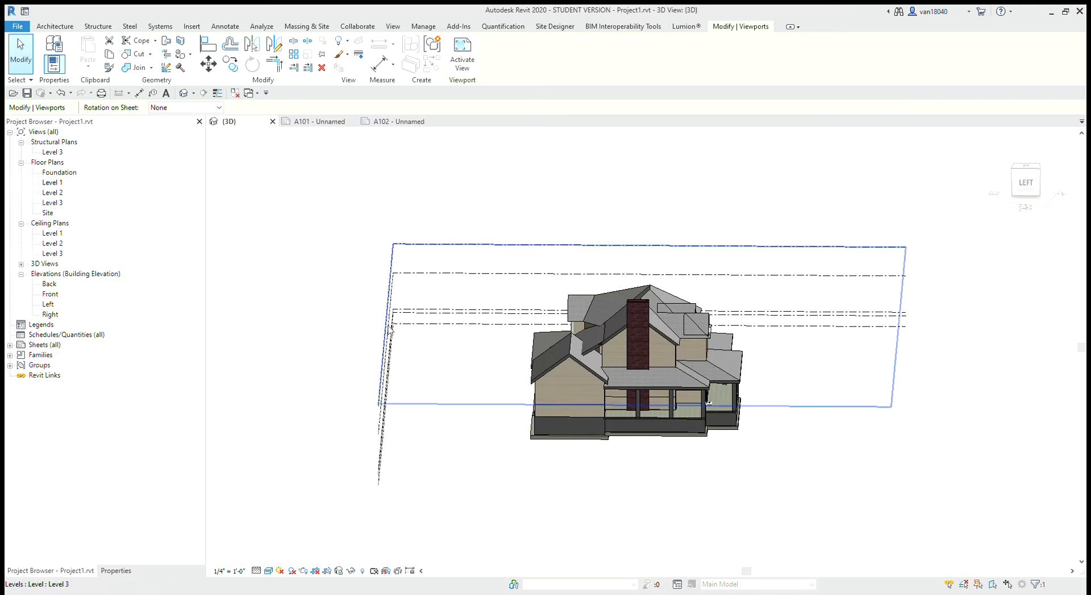
middle_click_drag(526, 441, 761, 472, "shift")
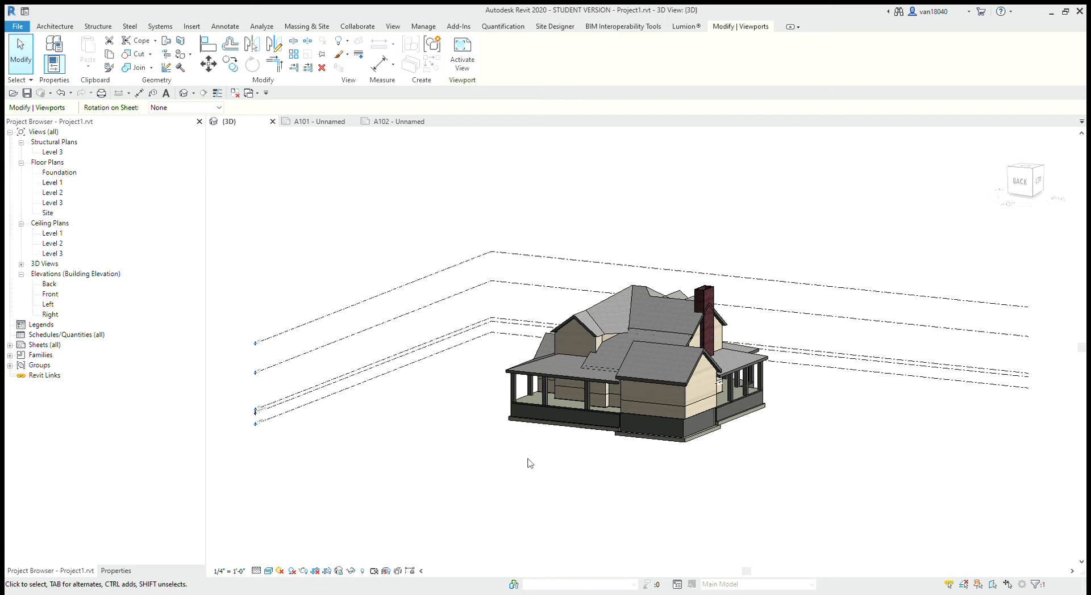
left_click(318, 121)
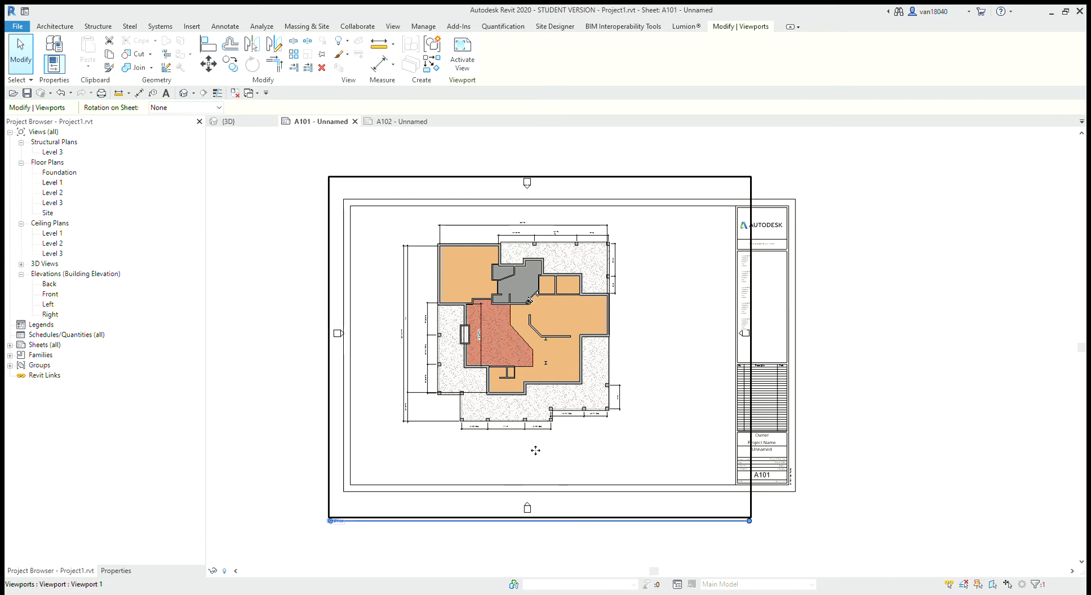
- Activate the floor plan view on sheet A101 and move the Back and Left elevation markers closer to the plan
left_click(541, 155)
mouse_move(514, 145)
left_mouse_down()
mouse_move(476, 210)
mouse_move(559, 212)
mouse_move(533, 229)
left_mouse_up()
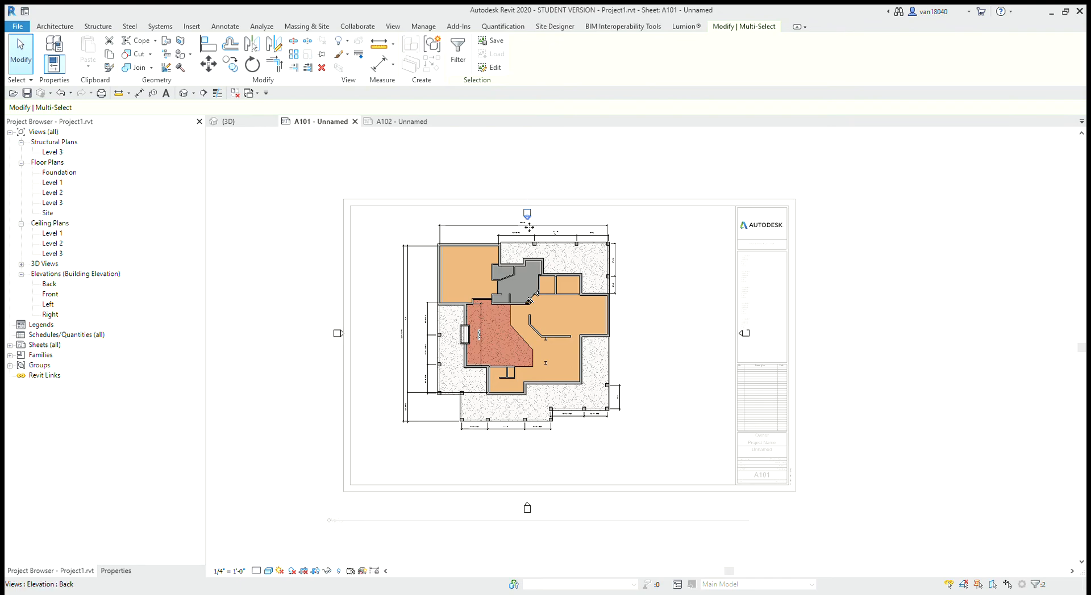
left_click_drag(275, 290, 366, 388)
left_click_drag(336, 334, 387, 343)
left_click(676, 383)
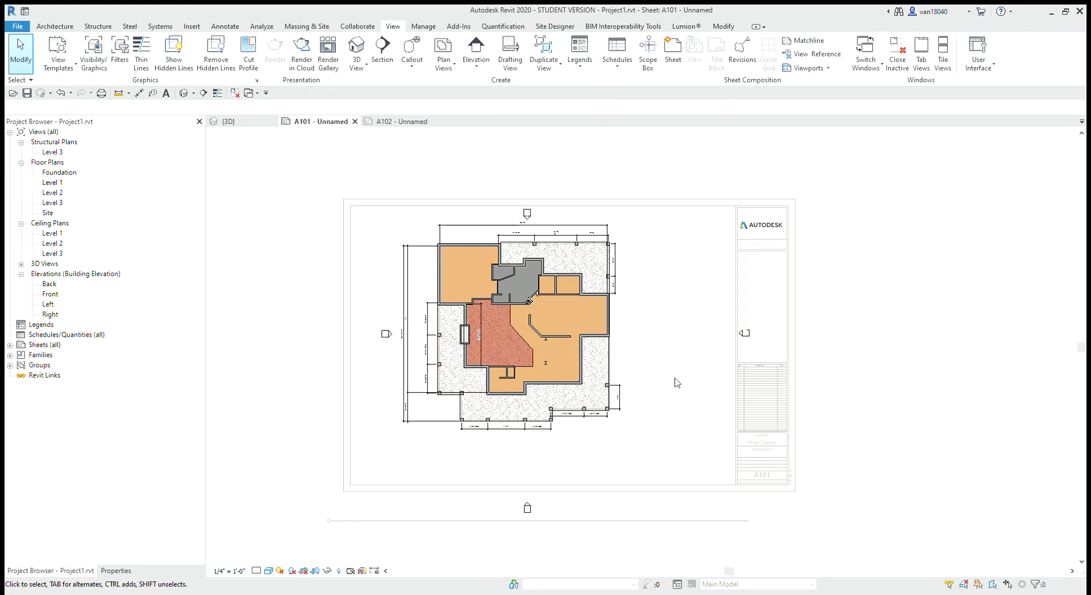
- Move the Right and Front elevation markers closer to the floor plan
mouse_move(729, 313)
left_mouse_down()
mouse_move(780, 364)
mouse_move(641, 331)
left_mouse_up()
left_click(655, 441)
left_click(527, 510)
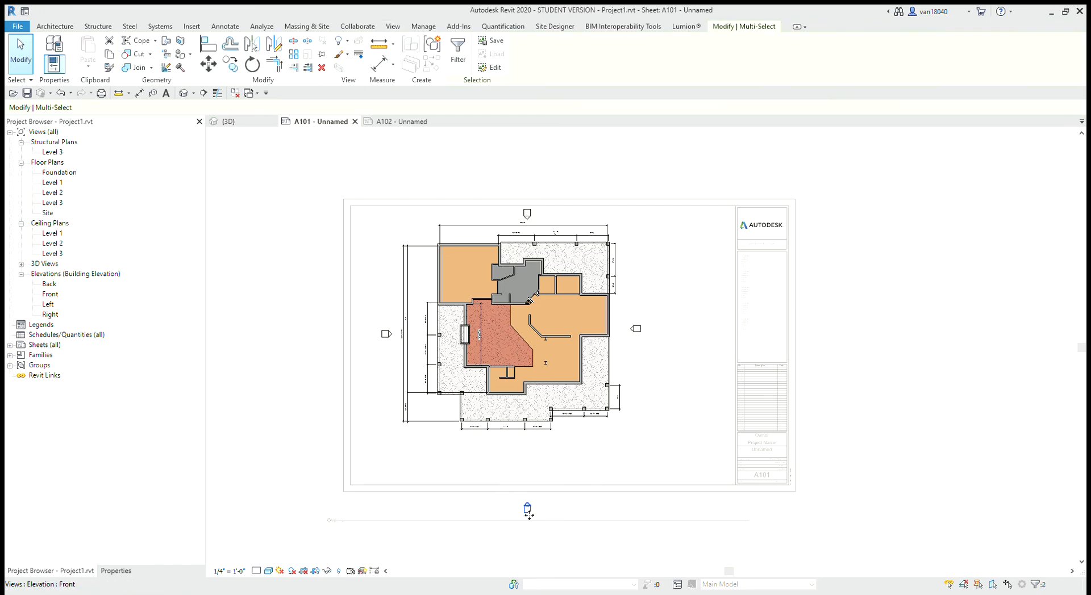
left_click_drag(530, 515, 521, 462)
left_click(527, 459)
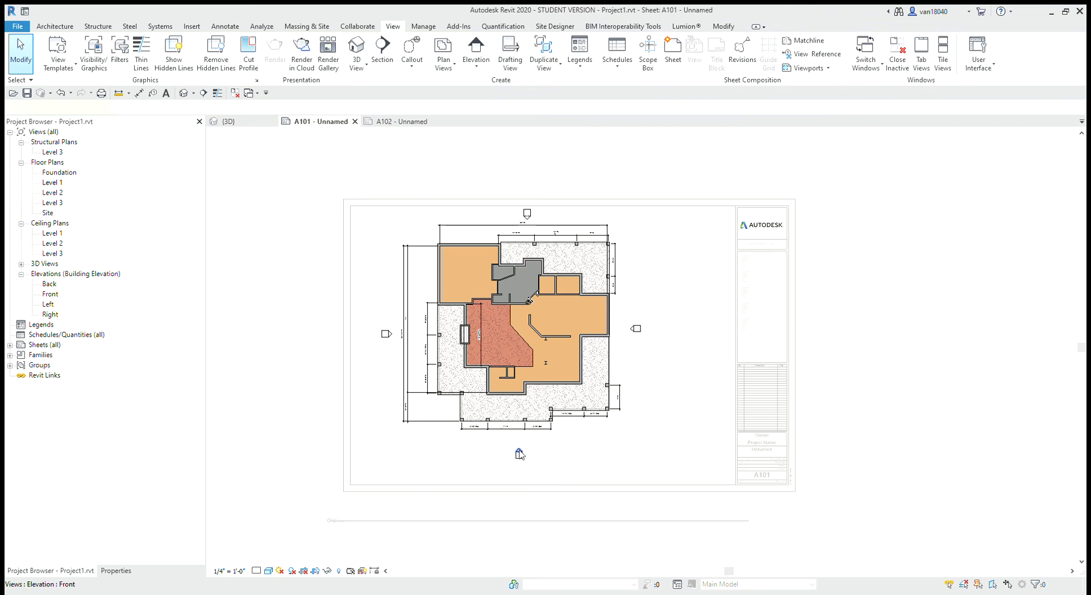
- Display the view lines of the Front, Right, Left and Back elevation markers to check their positions
left_click(519, 452)
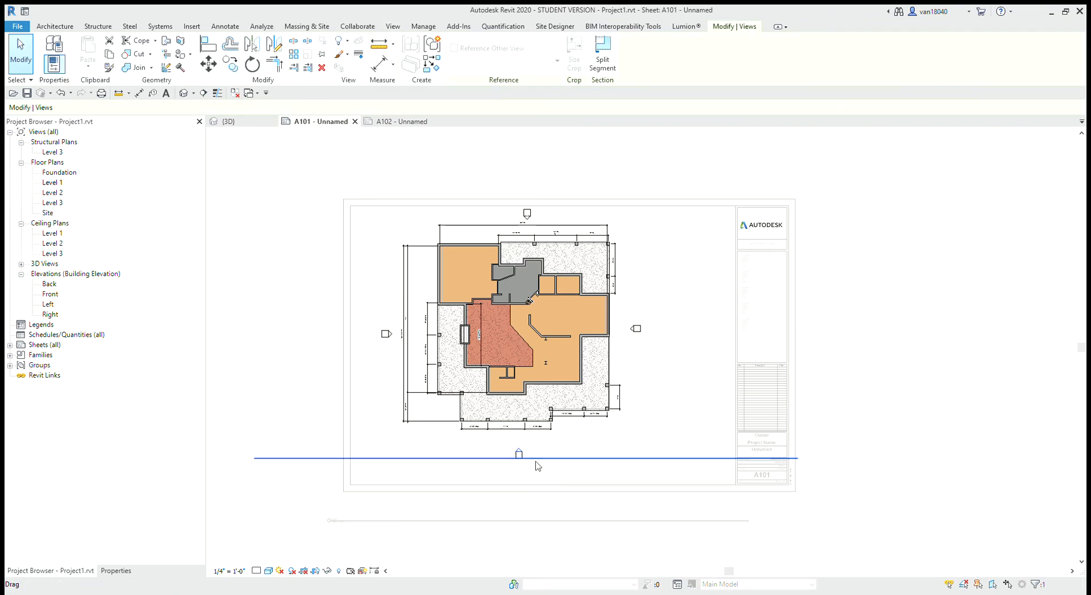
left_click(633, 329)
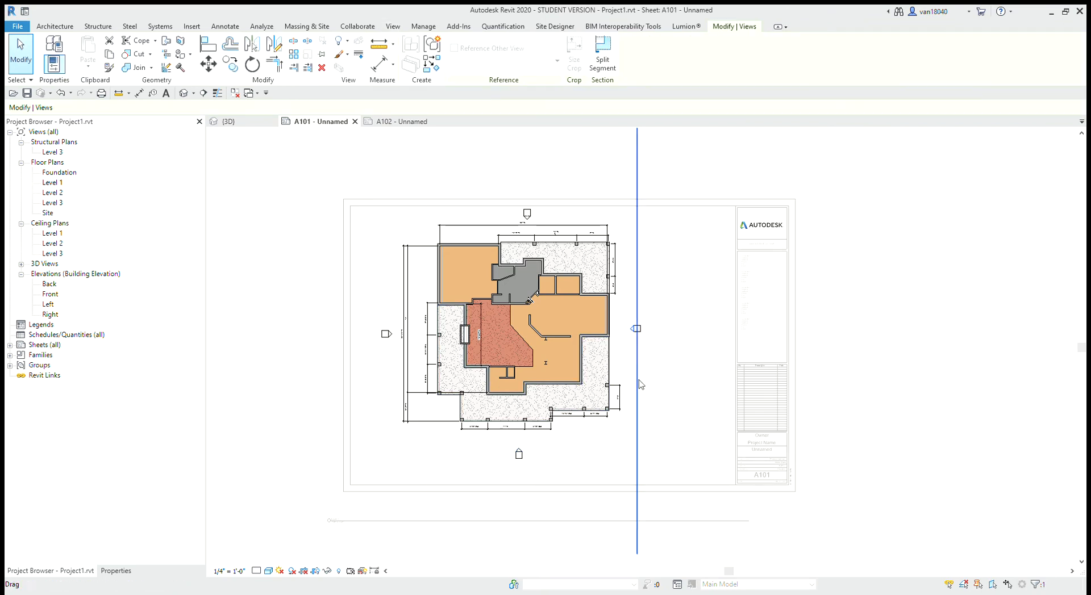
left_click(388, 336)
left_click(527, 216)
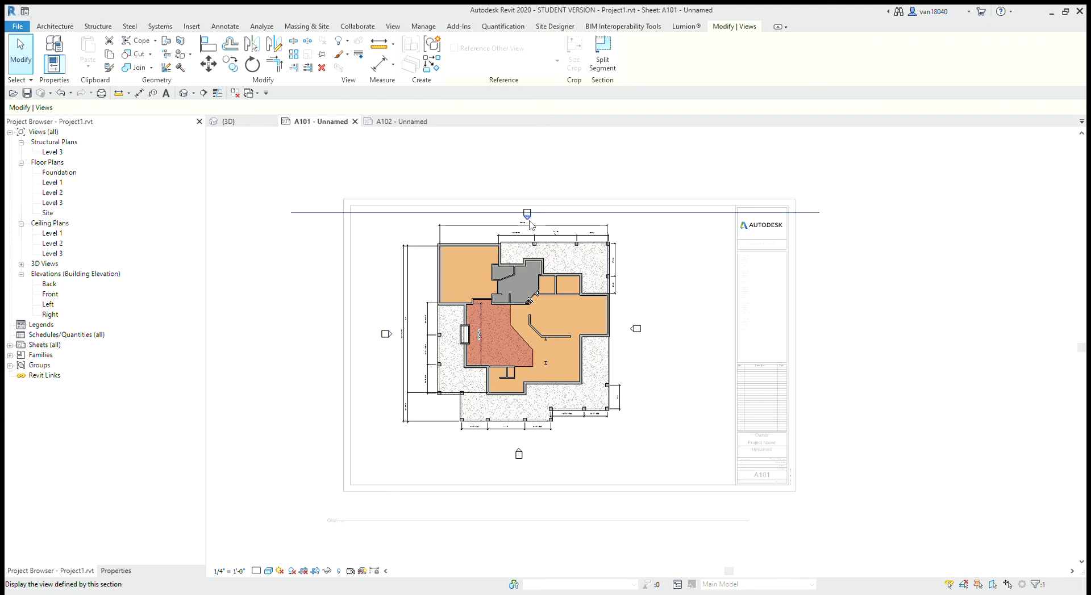
- Try to move only the square body of the Left elevation marker away from the plan and undo the move
left_click(384, 335)
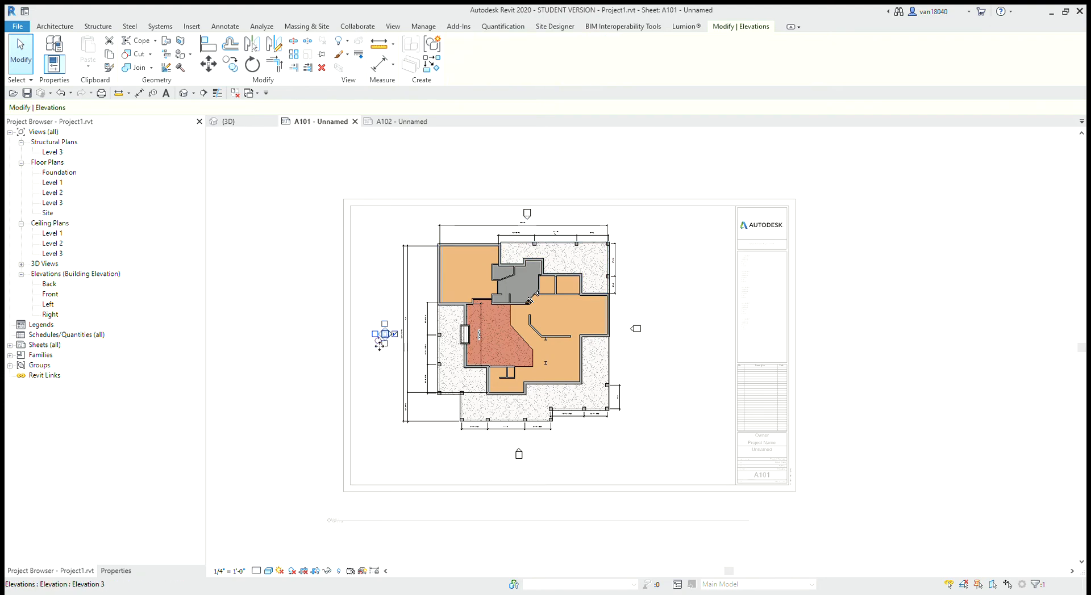
left_click_drag(379, 345, 355, 351)
left_click(377, 360)
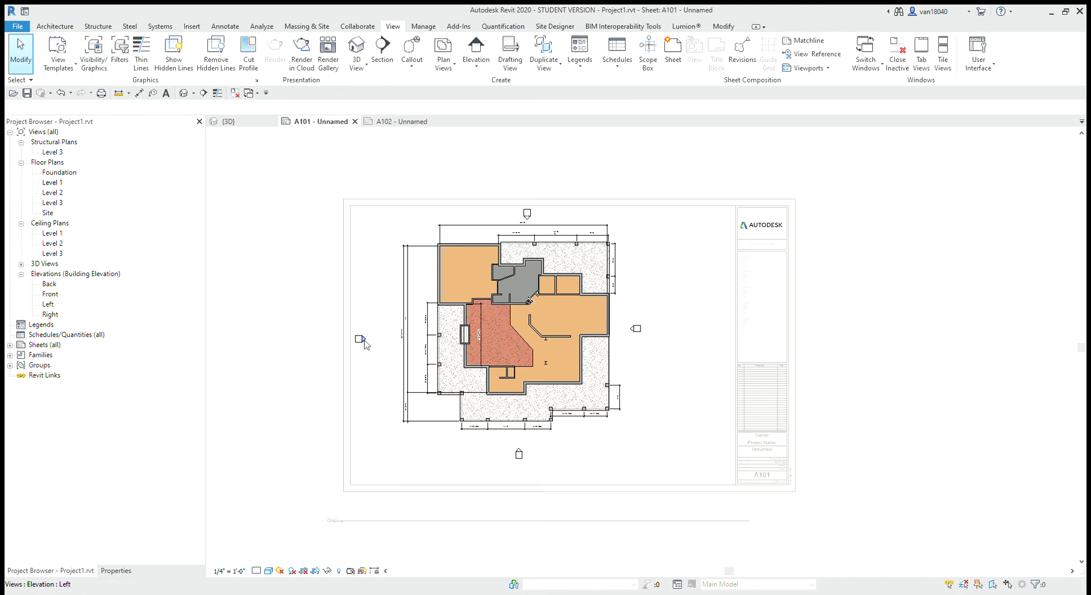
left_click(364, 340)
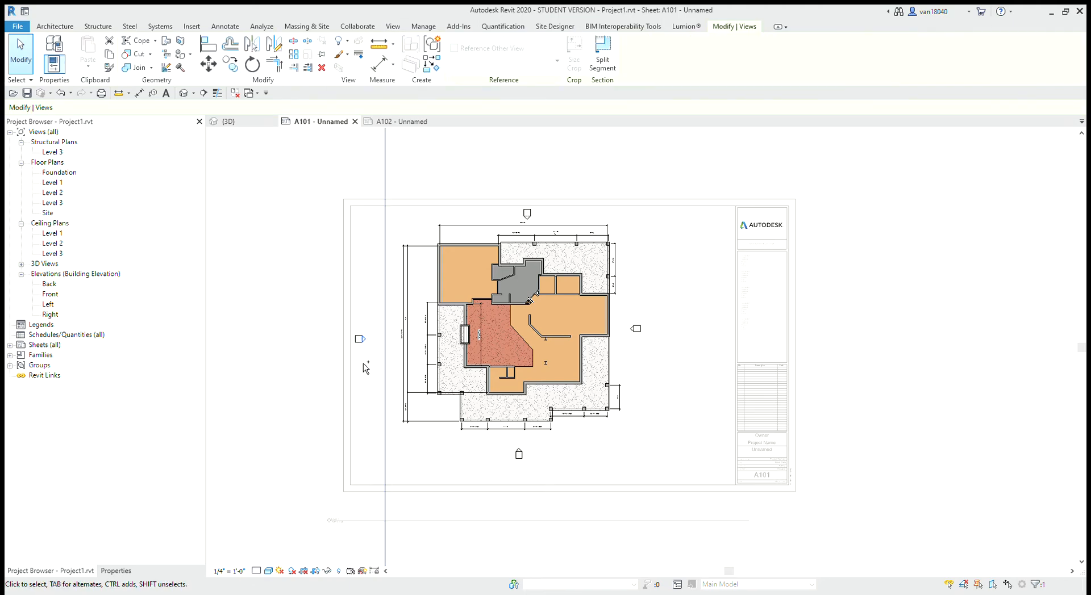
key("ctrl+z")
- Recheck the Left and Front elevation markers, and examine the plan viewport's extent from the sheet
mouse_move(364, 308)
left_mouse_down()
mouse_move(397, 345)
mouse_move(398, 362)
left_mouse_up()
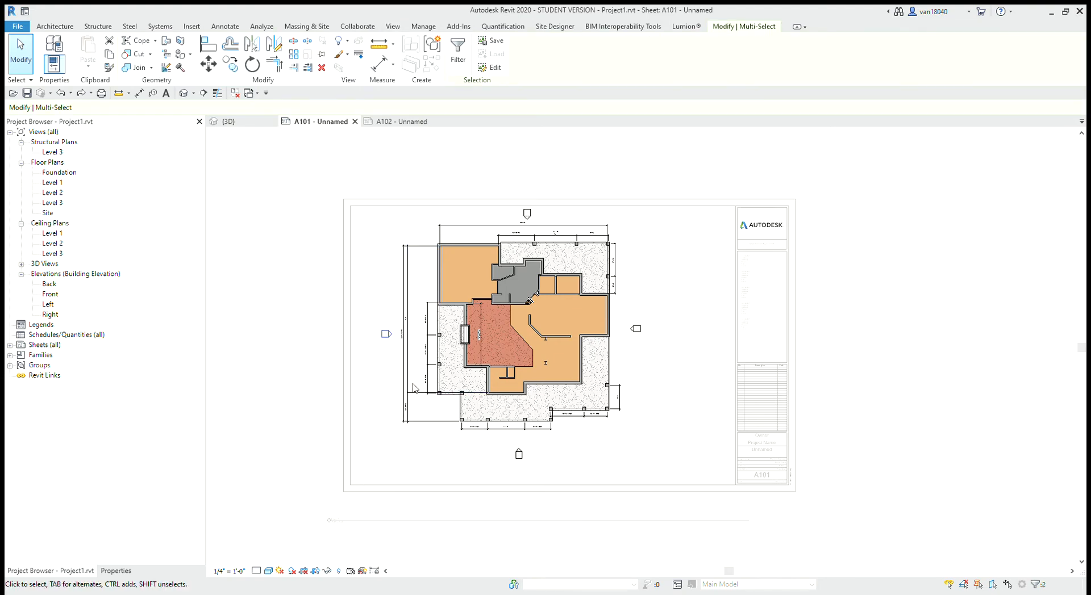
left_click(519, 453)
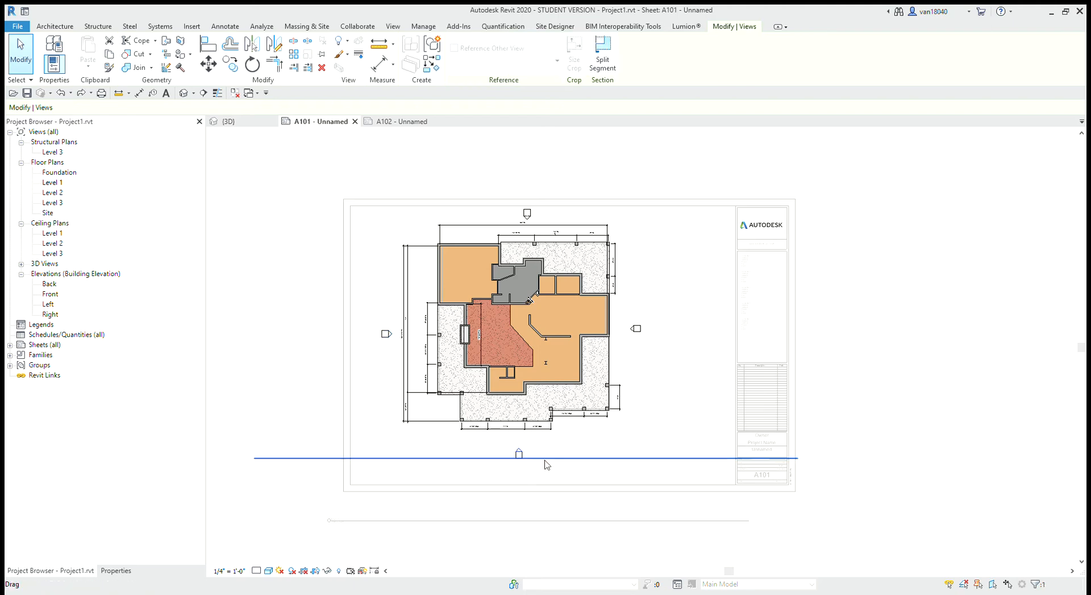
left_click_drag(561, 461, 560, 451)
left_click(538, 469)
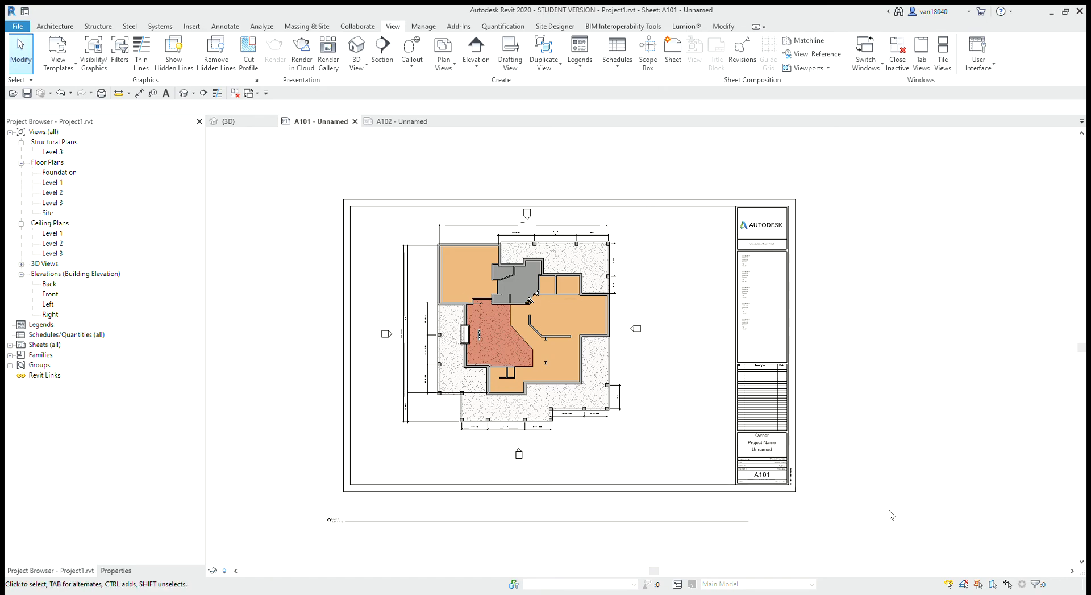
left_click(489, 329)
left_click(884, 351)
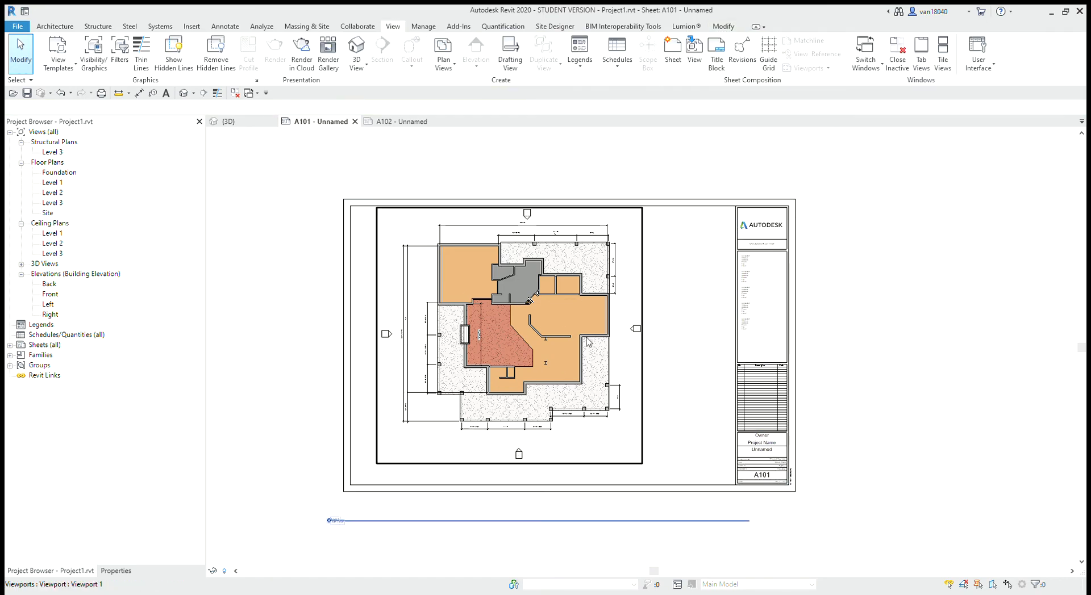
- Show the floor plan's crop region and shrink all four sides to fit closely around the plan and elevation markers
double_click(563, 333)
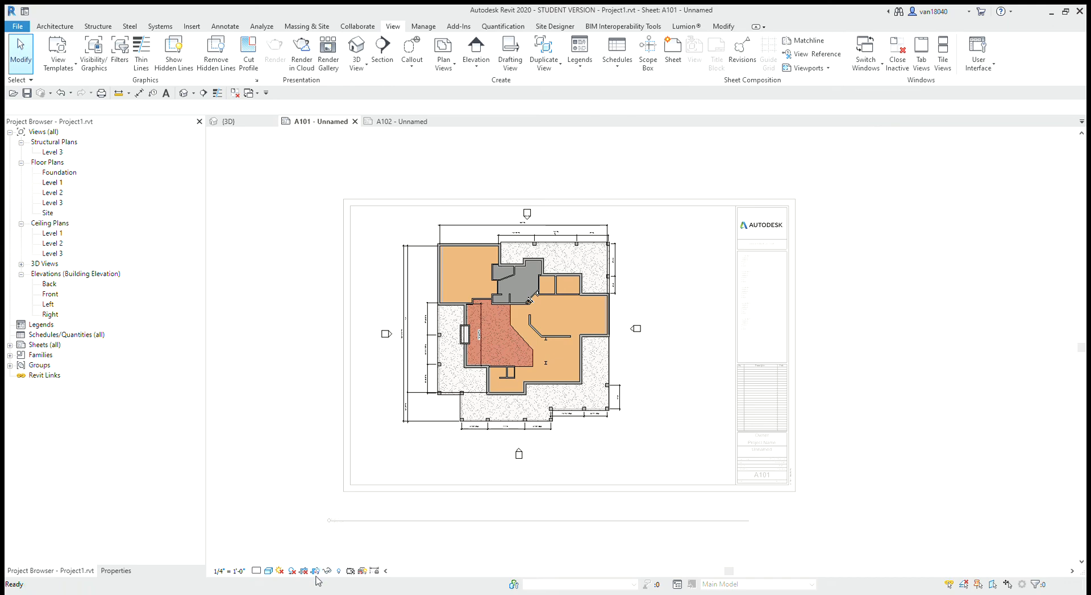
scroll(568, 455, "down", 4)
left_click(629, 286)
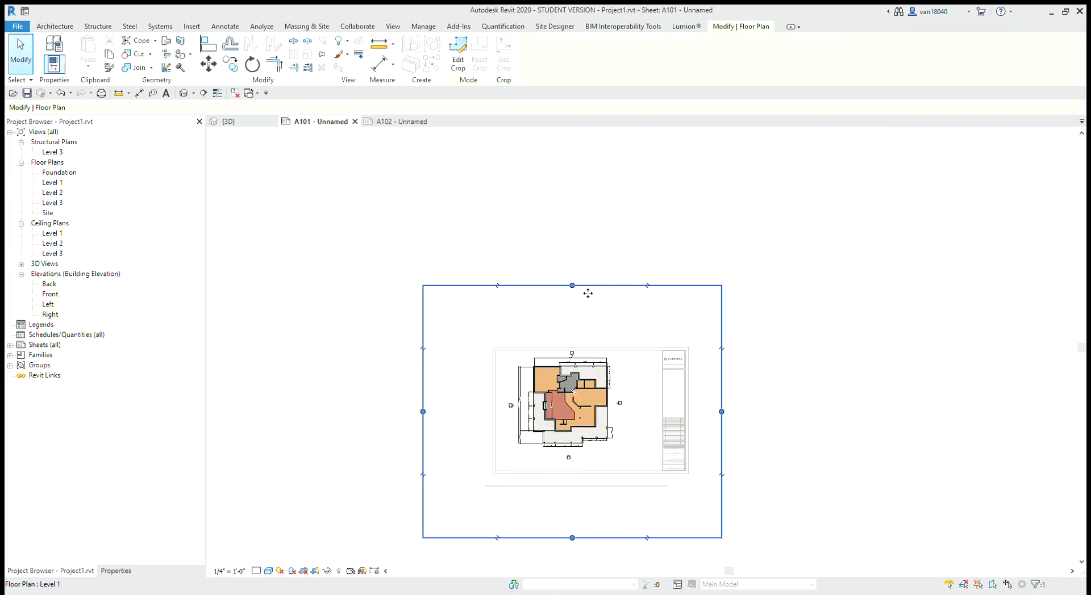
left_click_drag(572, 285, 572, 346)
left_click_drag(423, 441, 501, 442)
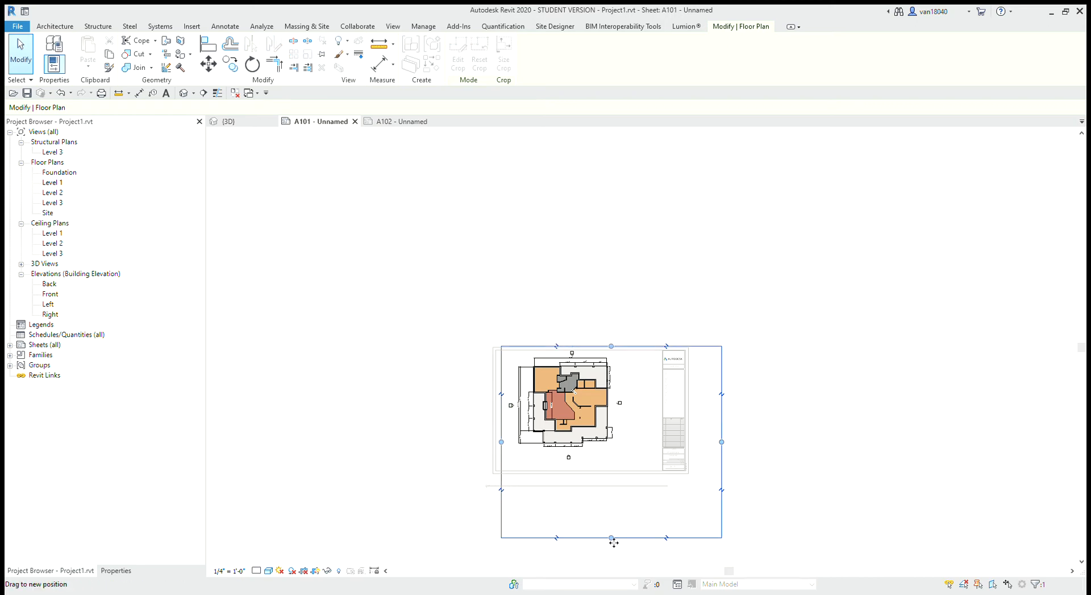
left_click_drag(611, 538, 594, 464)
left_click_drag(724, 414, 629, 414)
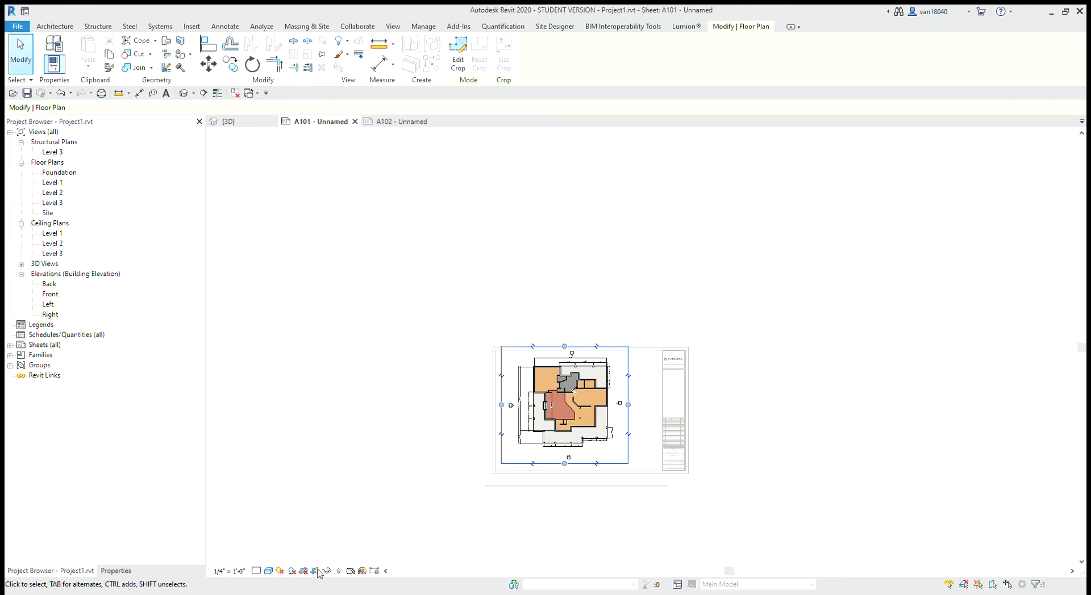
double_click(337, 466)
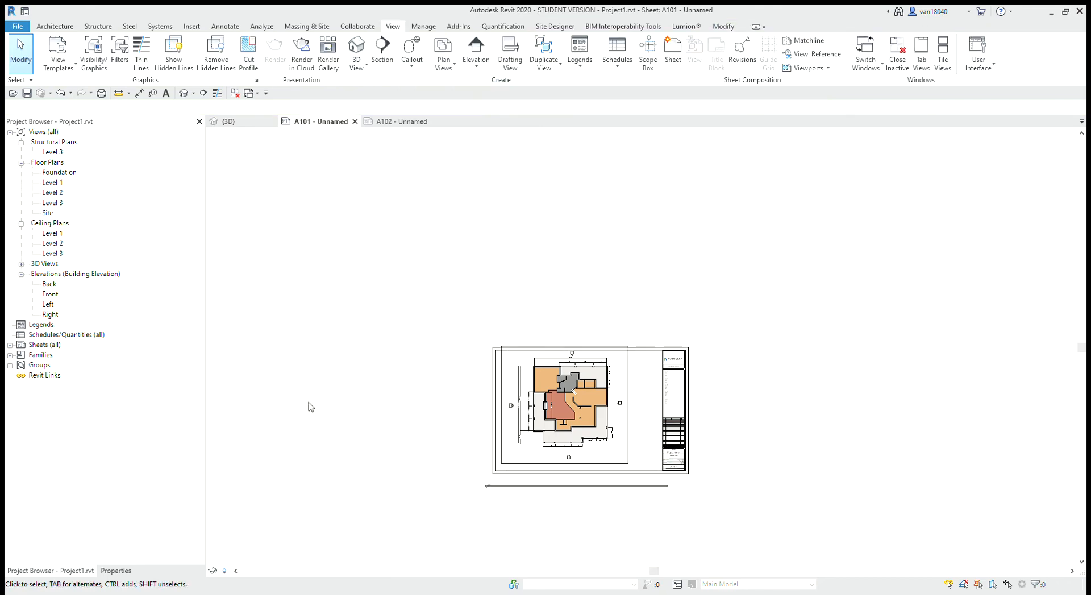
- Reactivate the floor plan view, hide its crop region, and return to the sheet
left_click(557, 422)
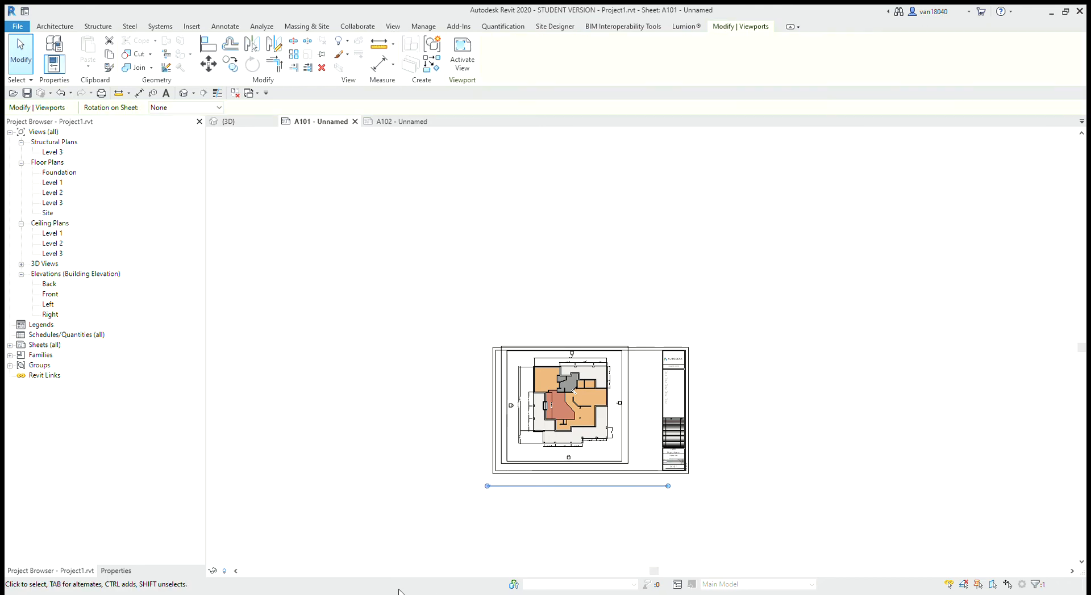
double_click(596, 421)
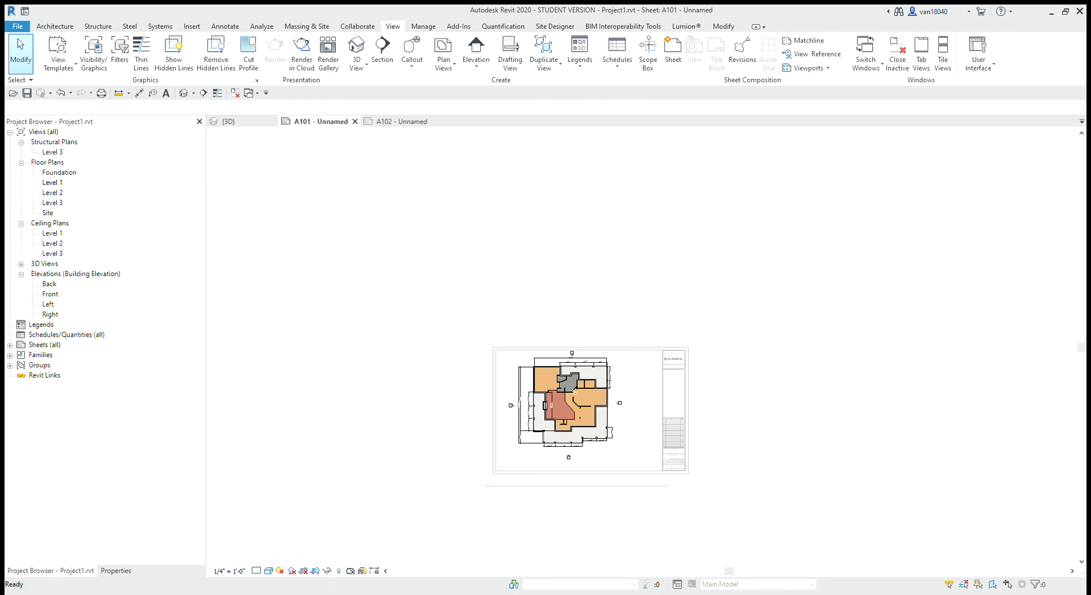
double_click(365, 499)
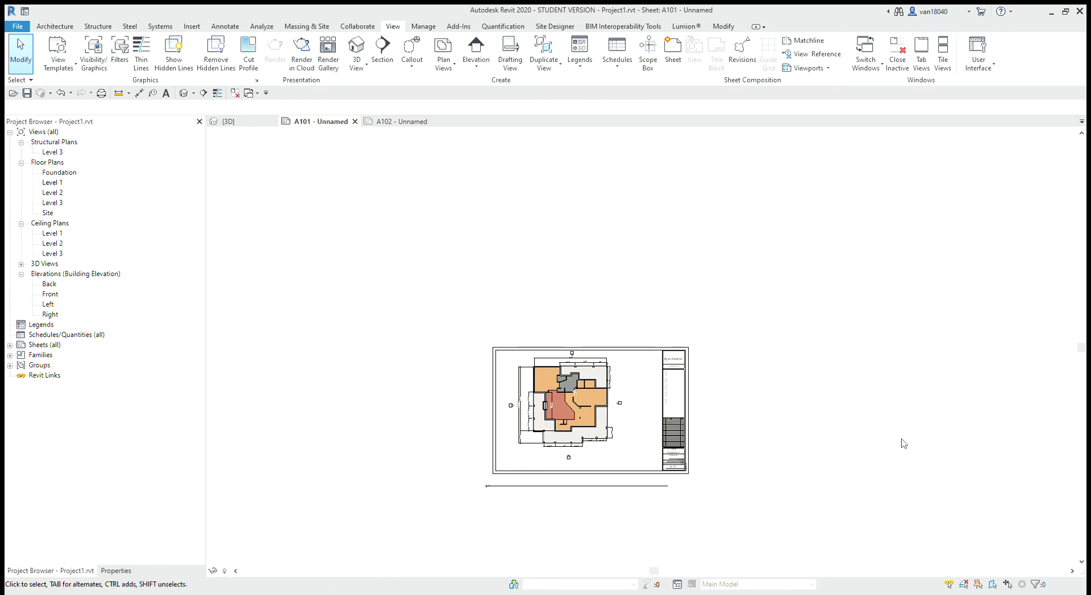
- Check the cropped plan viewport's extent on the sheet, activating and deactivating the view once more
scroll(767, 515, "up", 3)
left_click(359, 347)
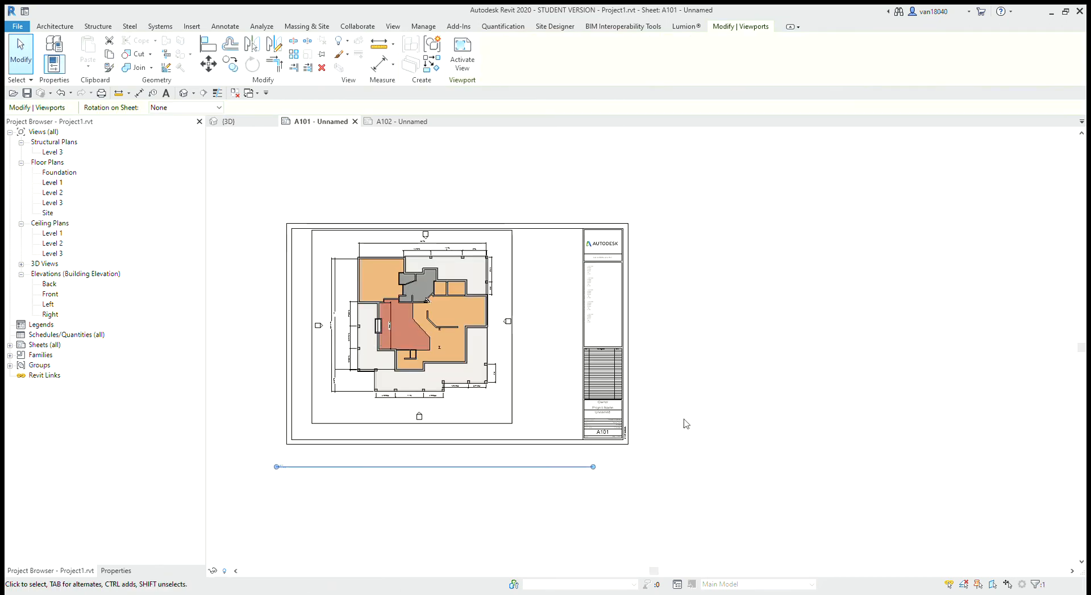
left_click(841, 463)
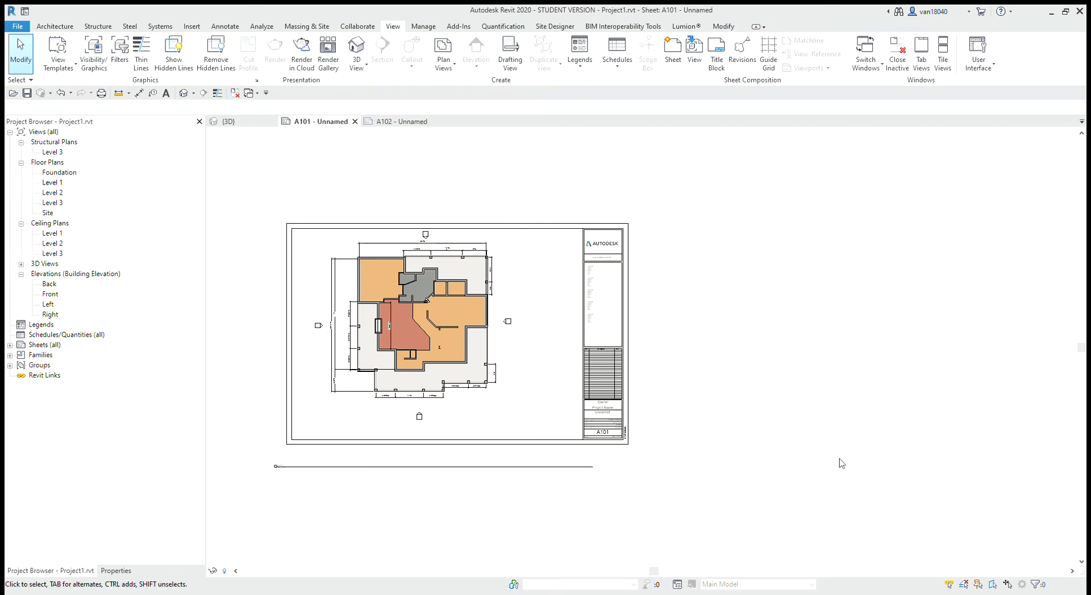
double_click(429, 469)
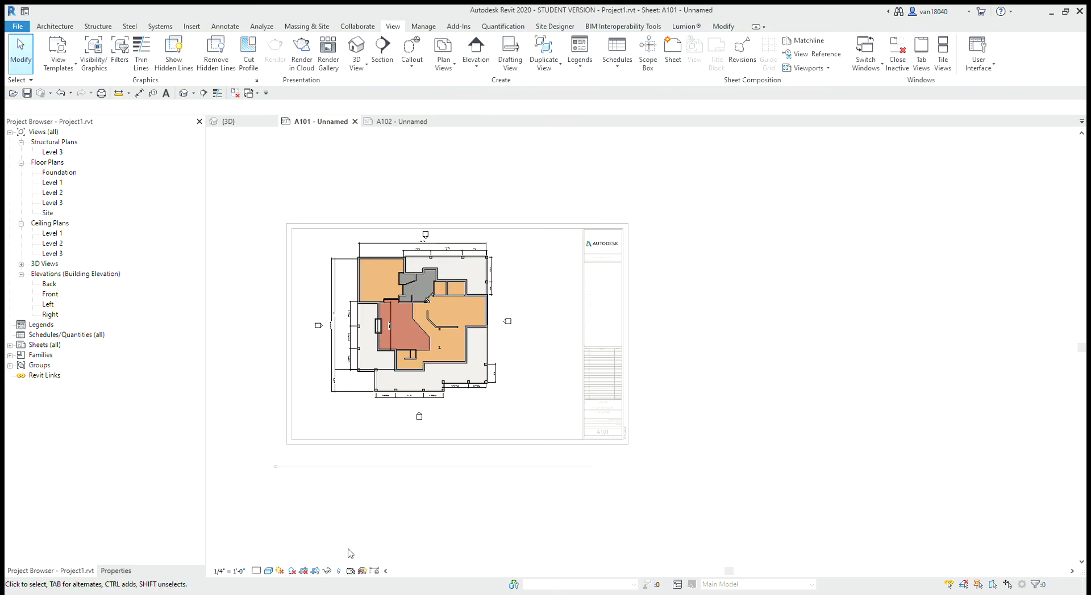
double_click(493, 520)
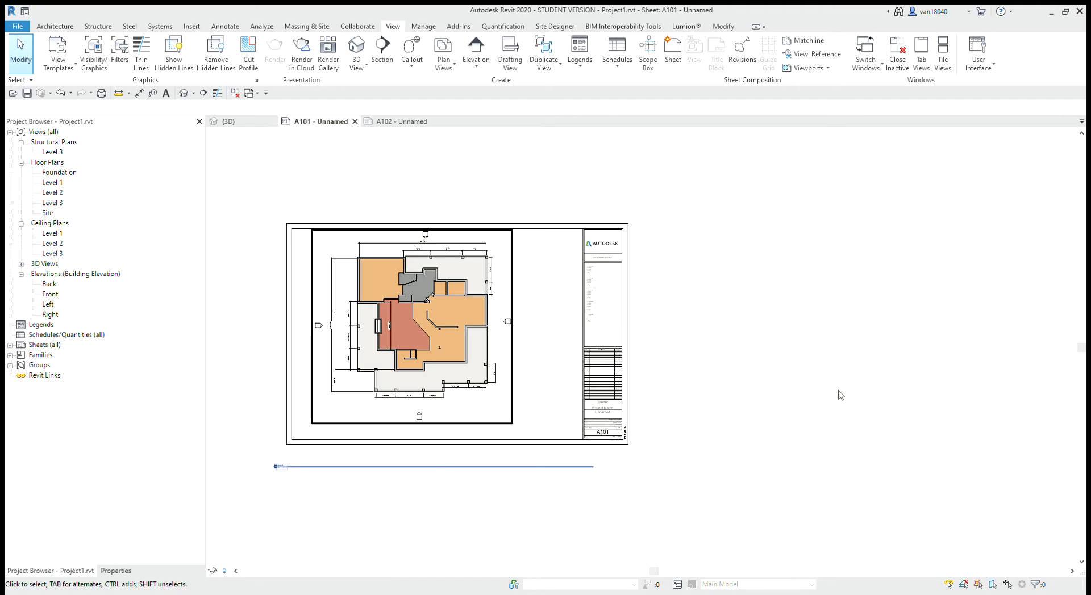
left_click(783, 418)
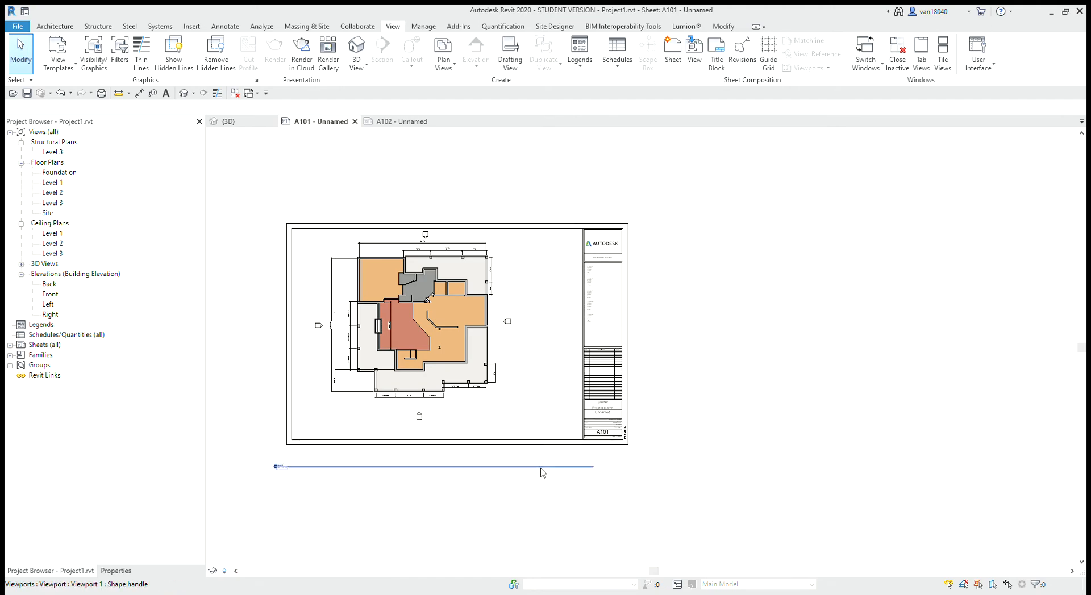
- Move the view title just below the plan viewport and shorten its line to the viewport's width
mouse_move(512, 467)
left_mouse_down()
mouse_move(550, 440)
mouse_move(583, 436)
left_mouse_up()
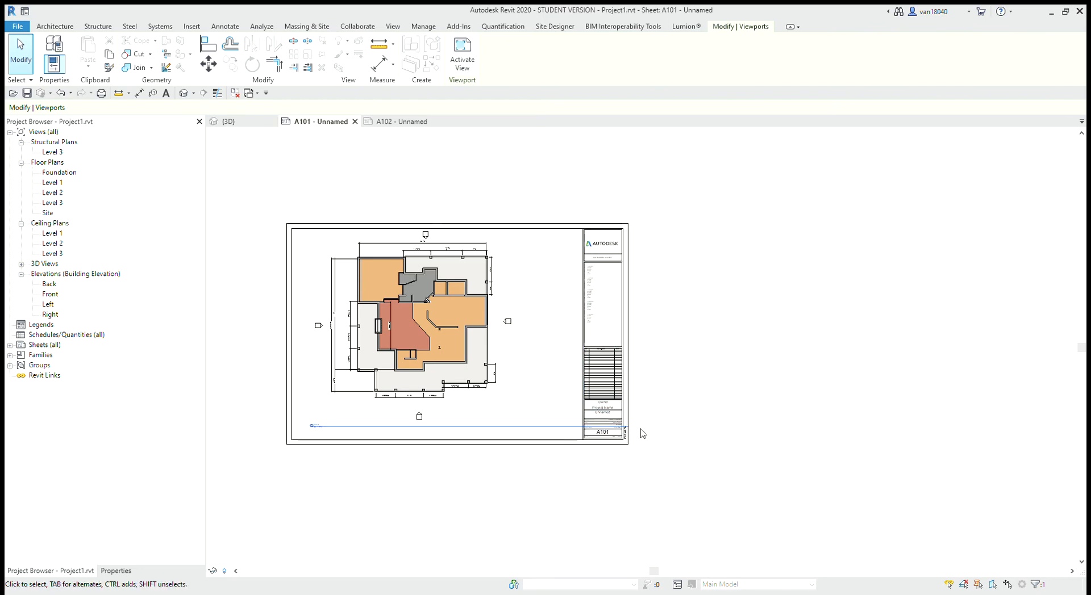
scroll(467, 455, "up", 2)
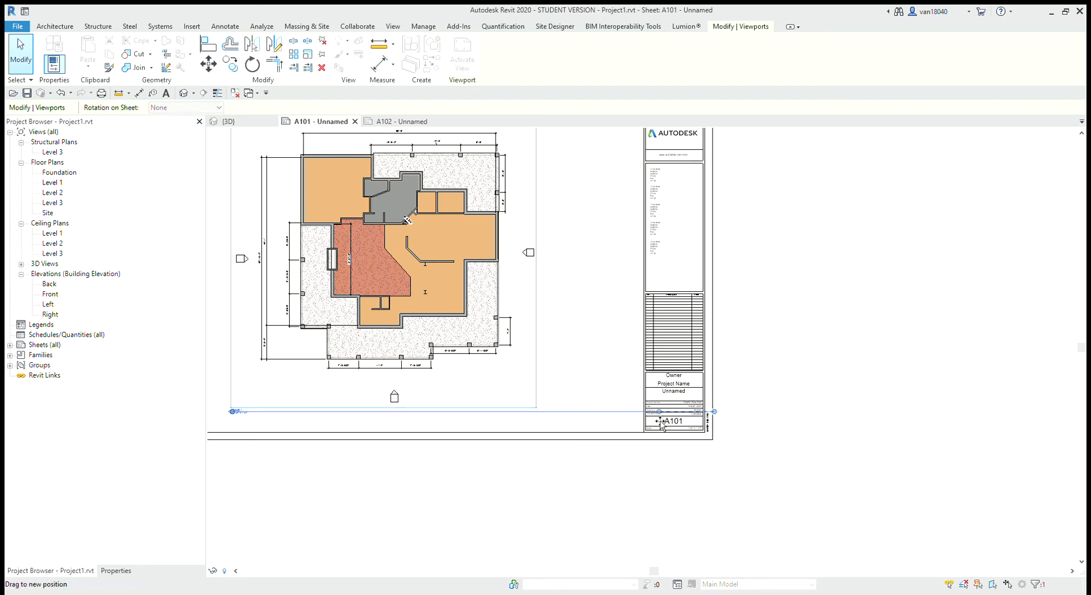
left_click_drag(710, 412, 543, 425)
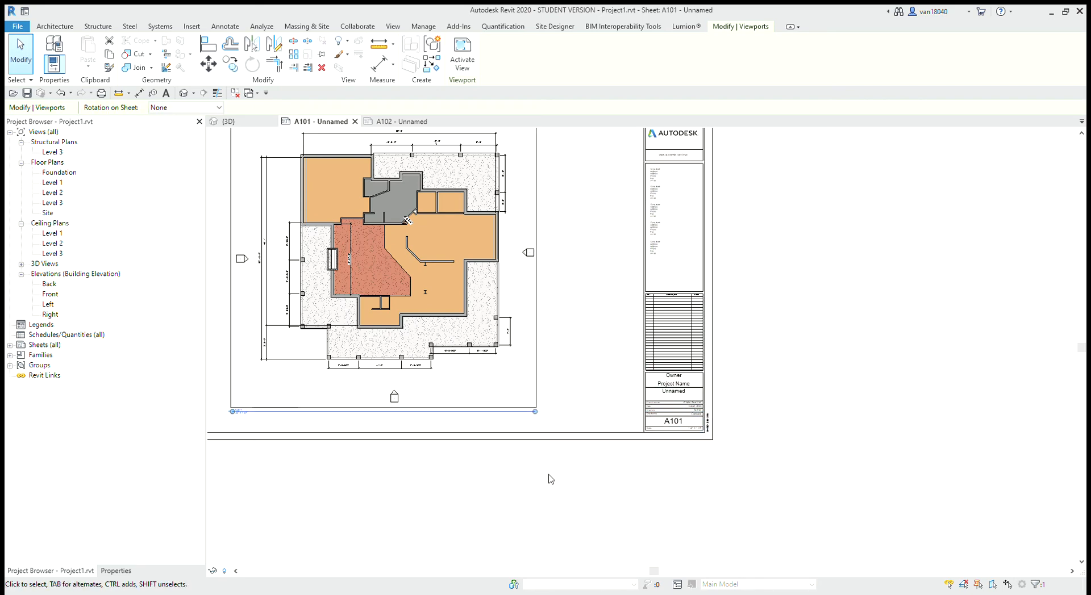
left_click(529, 503)
left_click(428, 418)
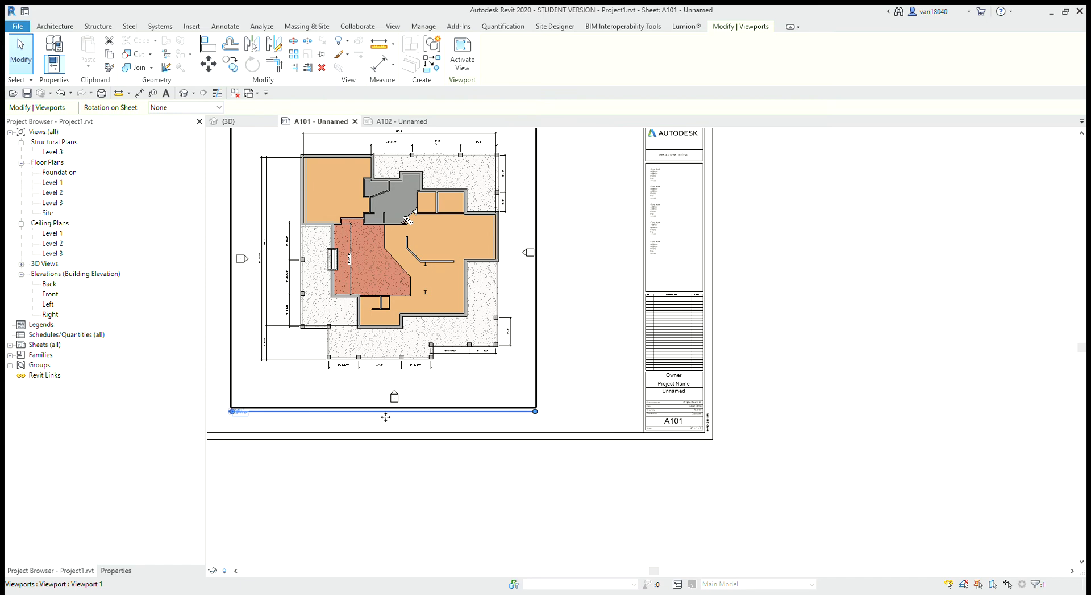
left_click(377, 477)
left_click(377, 418)
mouse_move(377, 419)
left_mouse_down()
mouse_move(388, 456)
mouse_move(380, 421)
left_mouse_up()
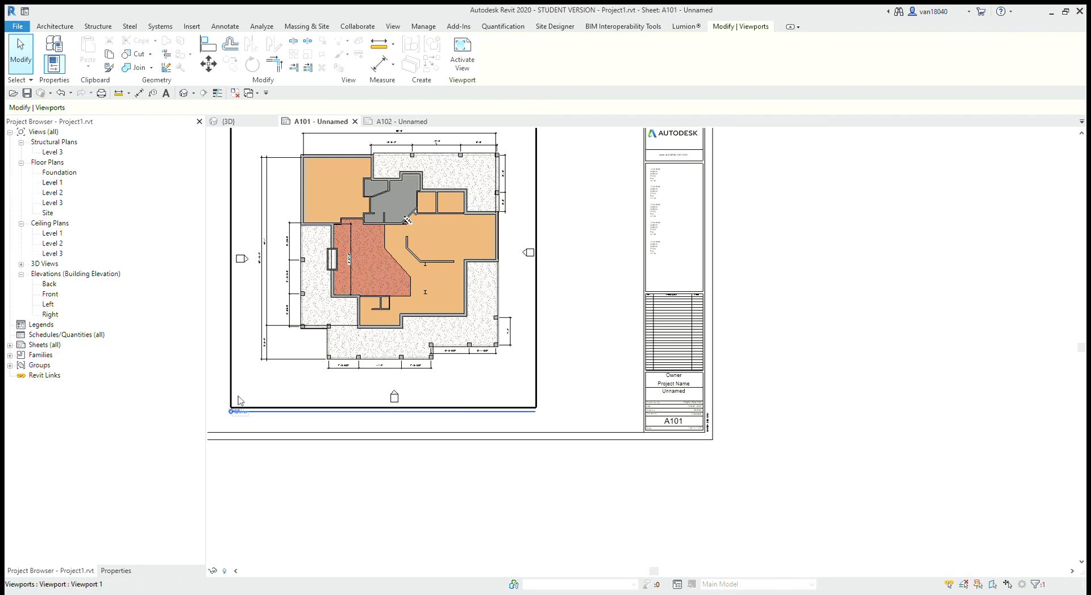
- Align the view title line with the sides of the plan viewport on sheet A101
left_click(471, 292)
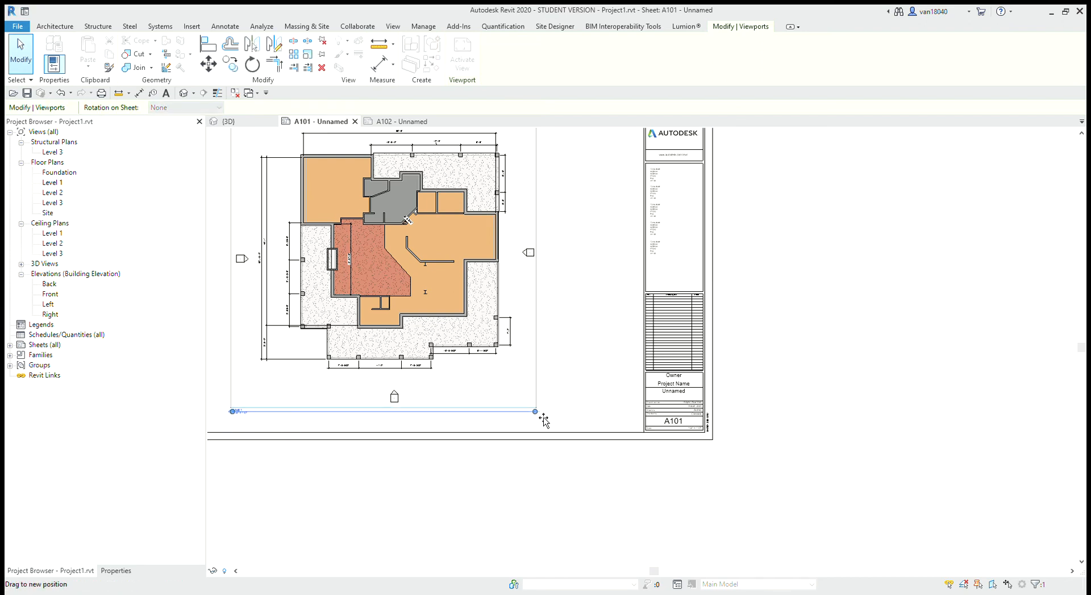
left_click(594, 532)
middle_click_drag(421, 299, 535, 385)
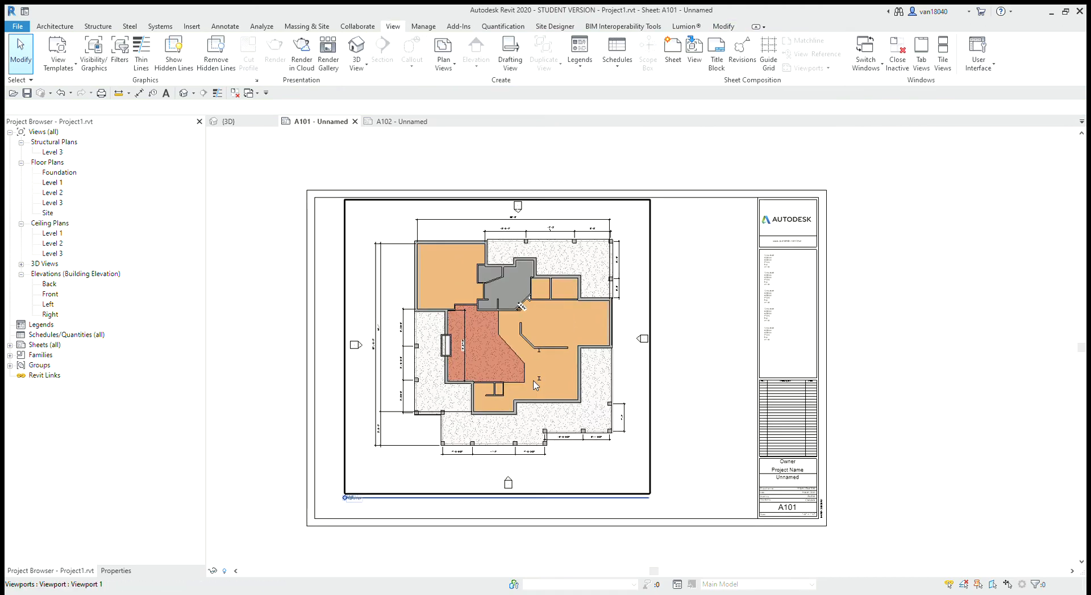
- Activate the floor plan view and replace its coloured shading with a line-only visual style
left_click(547, 395)
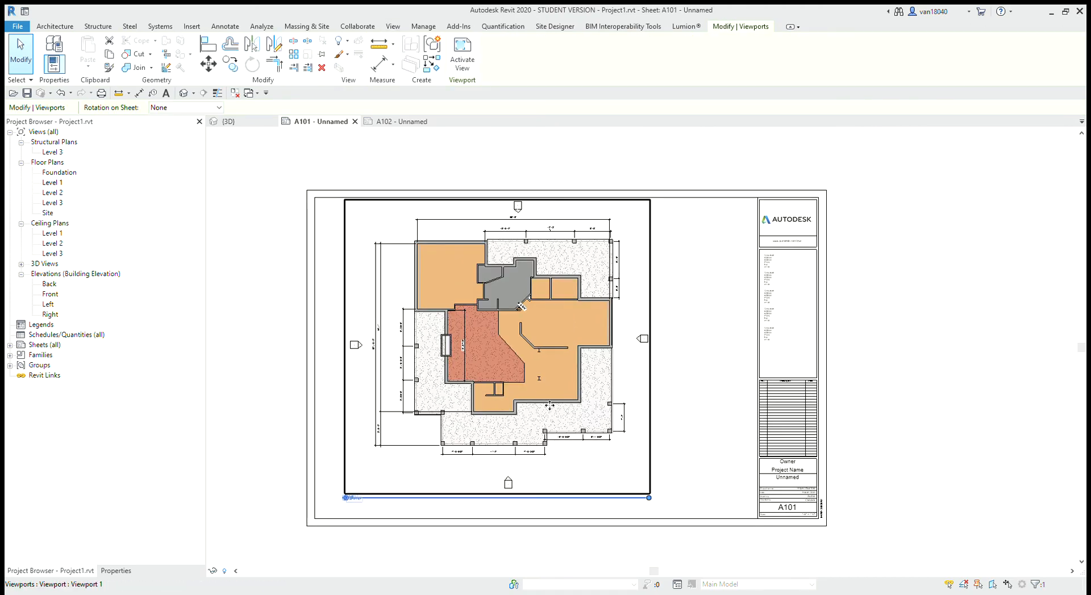
double_click(585, 423)
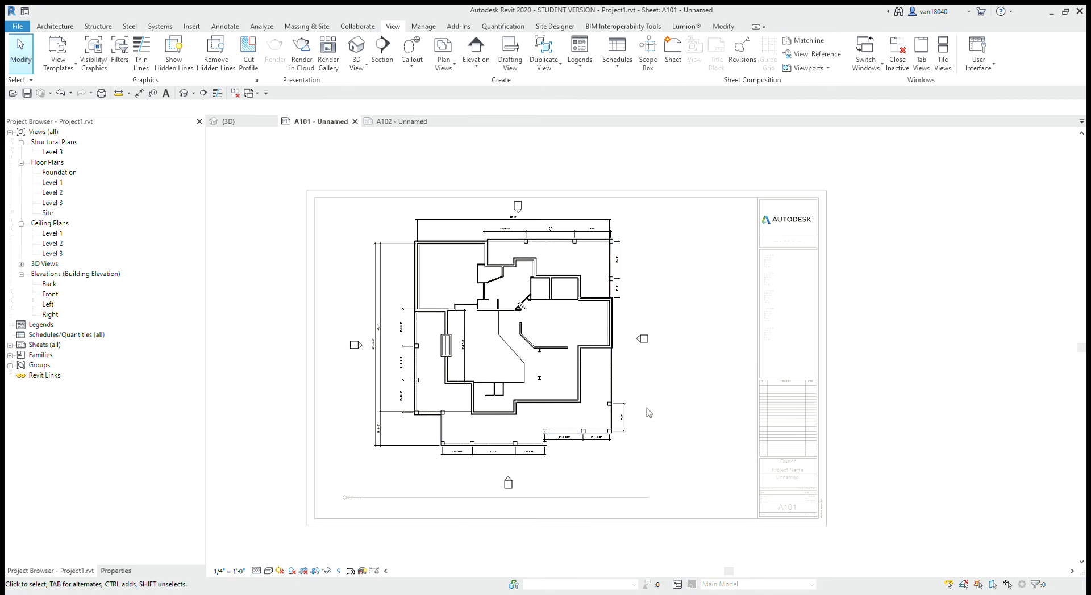
- Compare the plan's line weights with Thin Lines switched on and off, leaving Thin Lines off
left_click(217, 93)
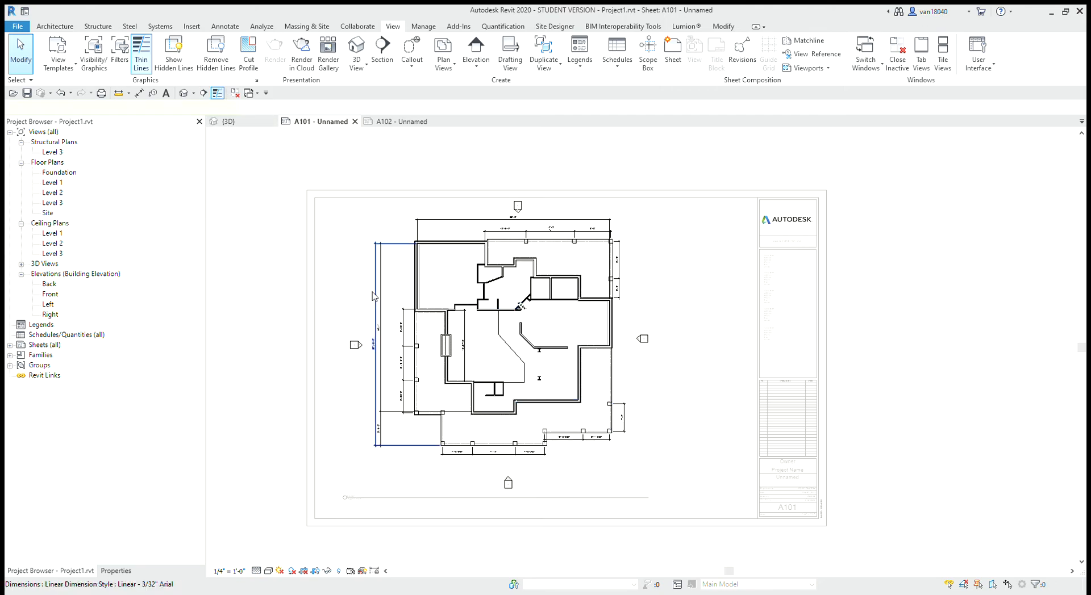
left_click(377, 309)
left_click(311, 236)
left_click(217, 94)
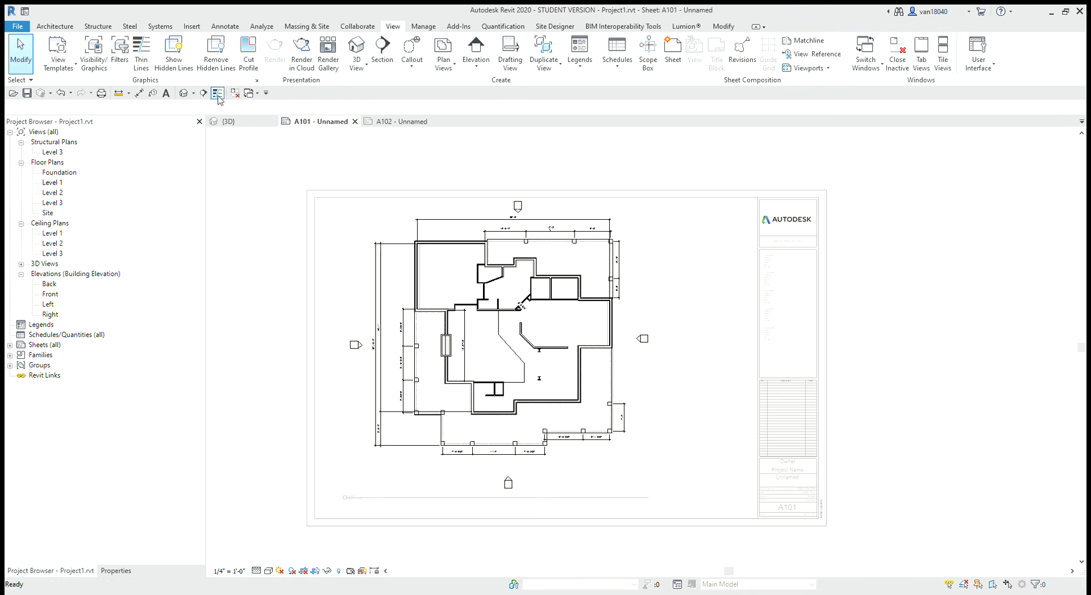
left_click(219, 95)
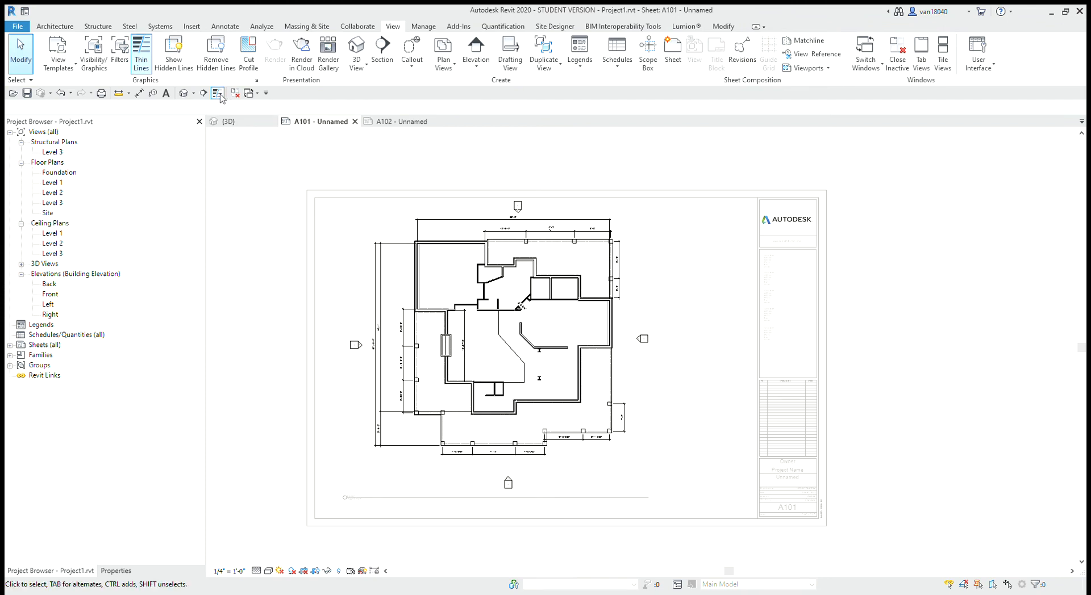
left_click(218, 94)
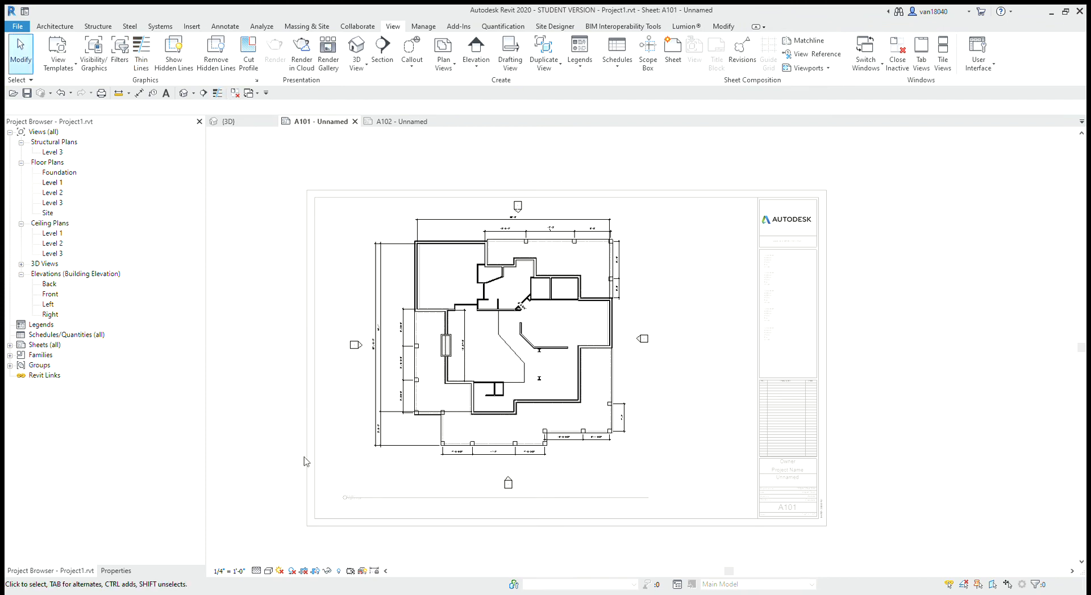
- Compare the plan at coarser detail levels and return its detail level to Fine
left_click(270, 539)
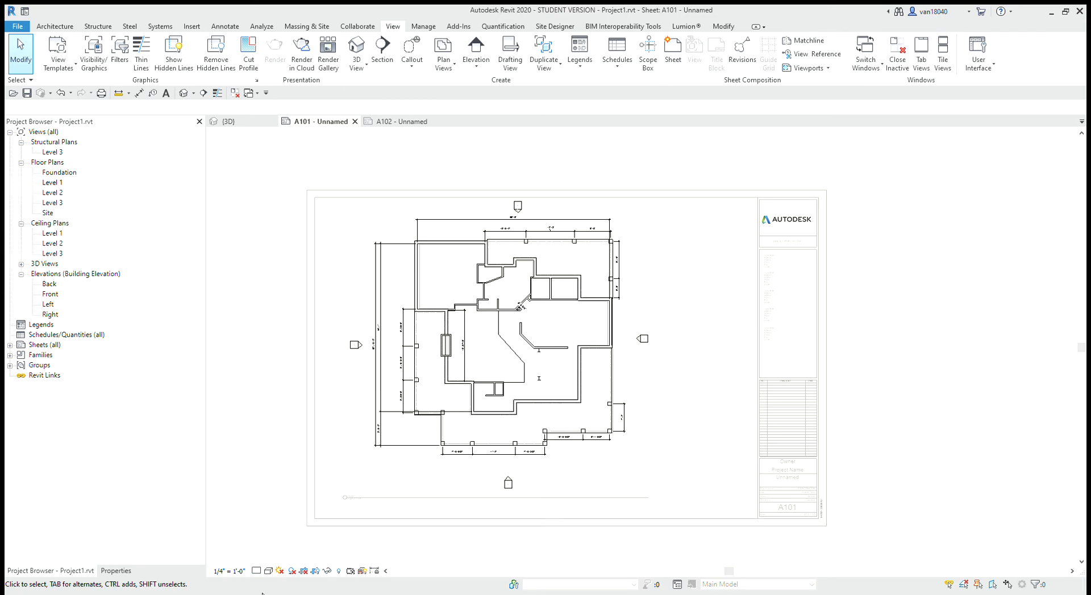
left_click(267, 554)
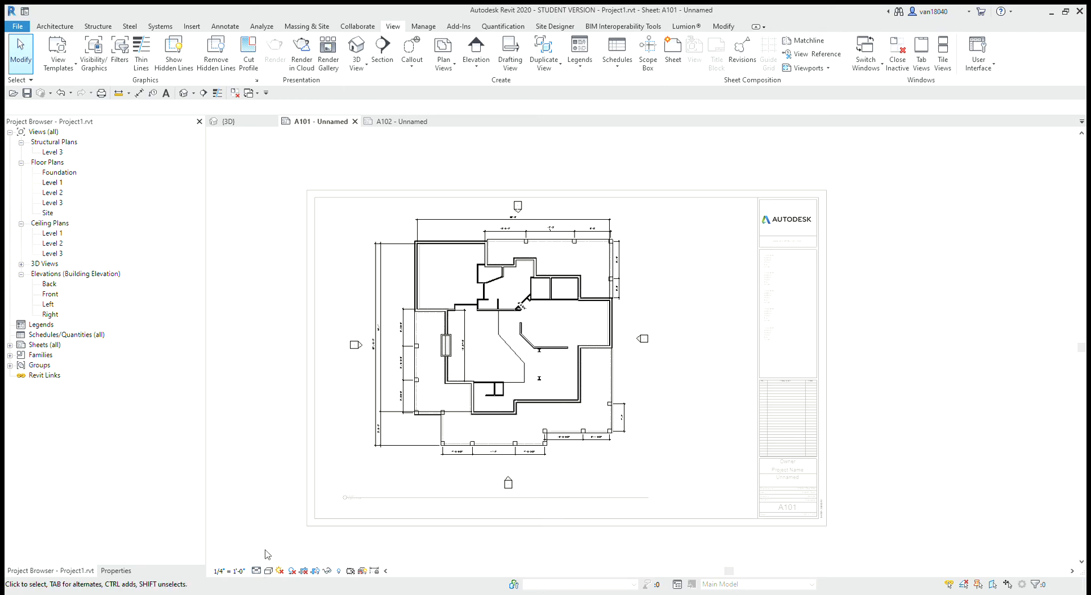
scroll(437, 380, "up", 5)
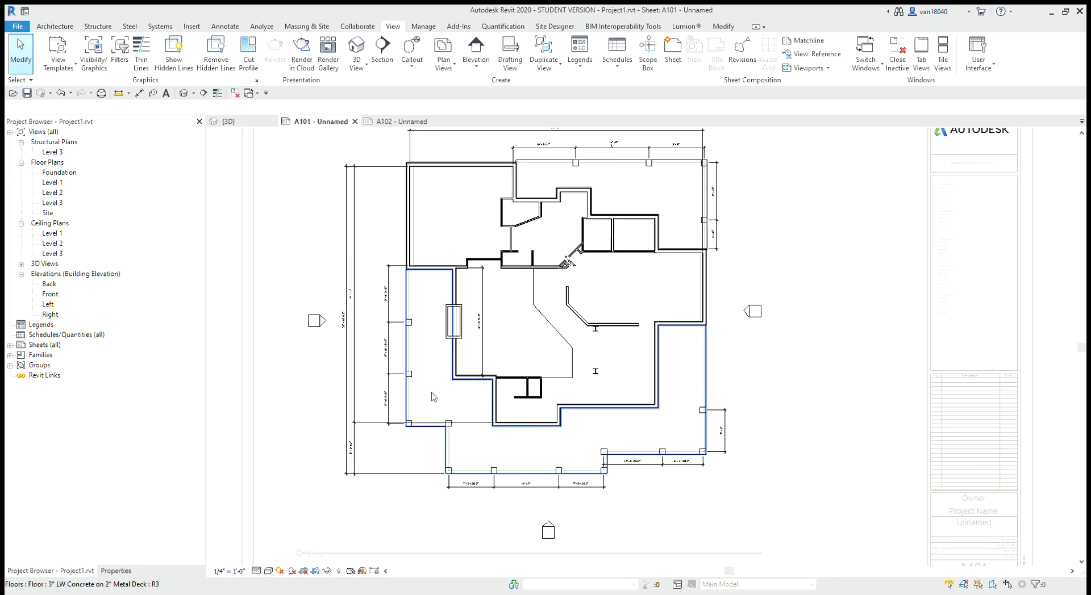
- Examine the wall lines, floor patterns and dimensions around the Level 1 plan
scroll(778, 363, "down", 3)
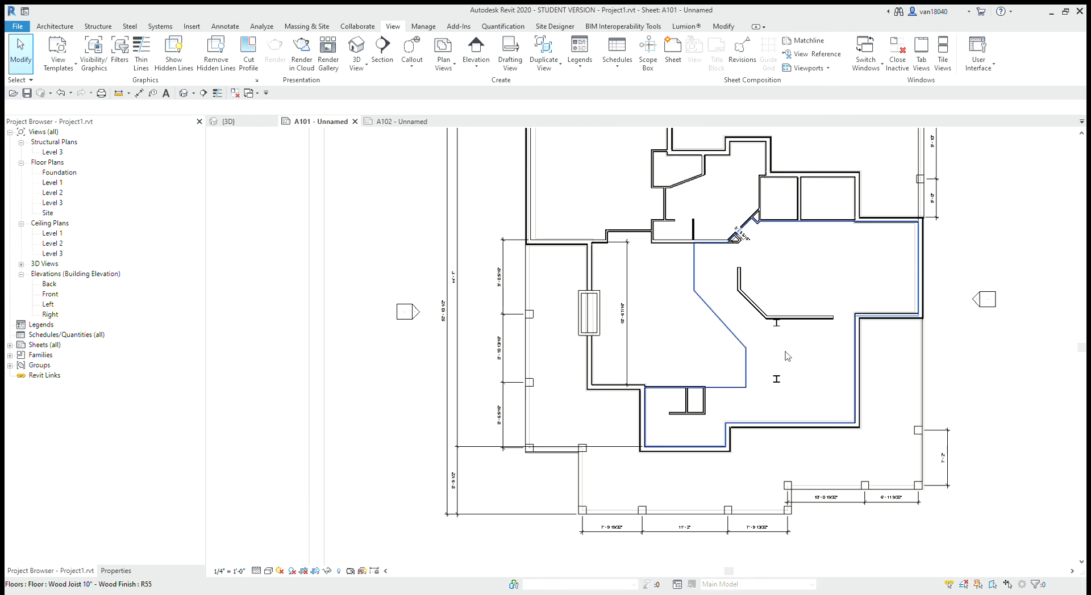
middle_click_drag(766, 353, 671, 418)
scroll(628, 312, "up", 2)
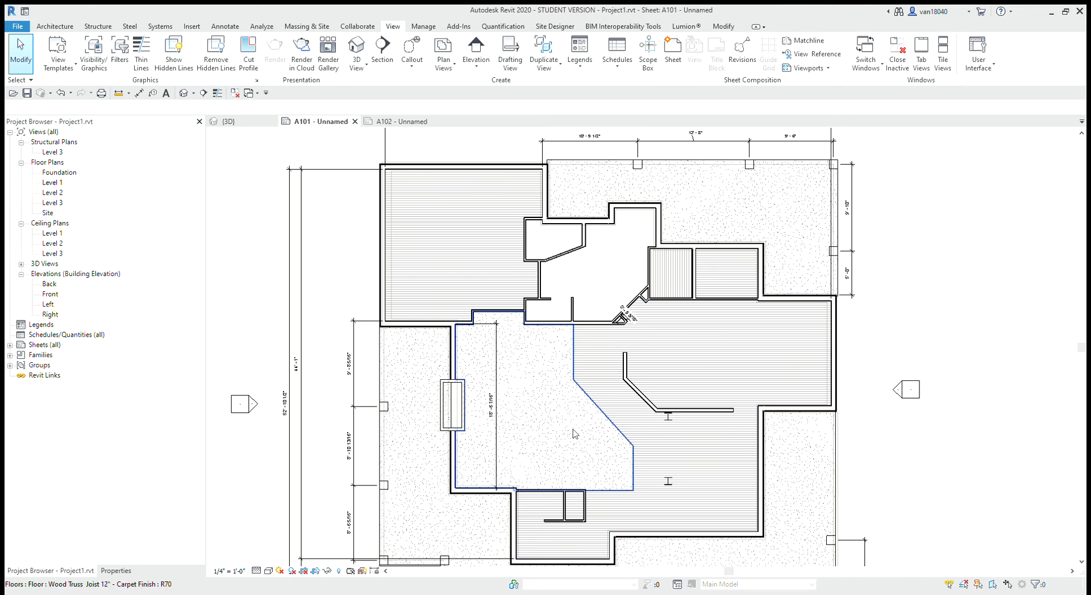
scroll(574, 435, "down", 5)
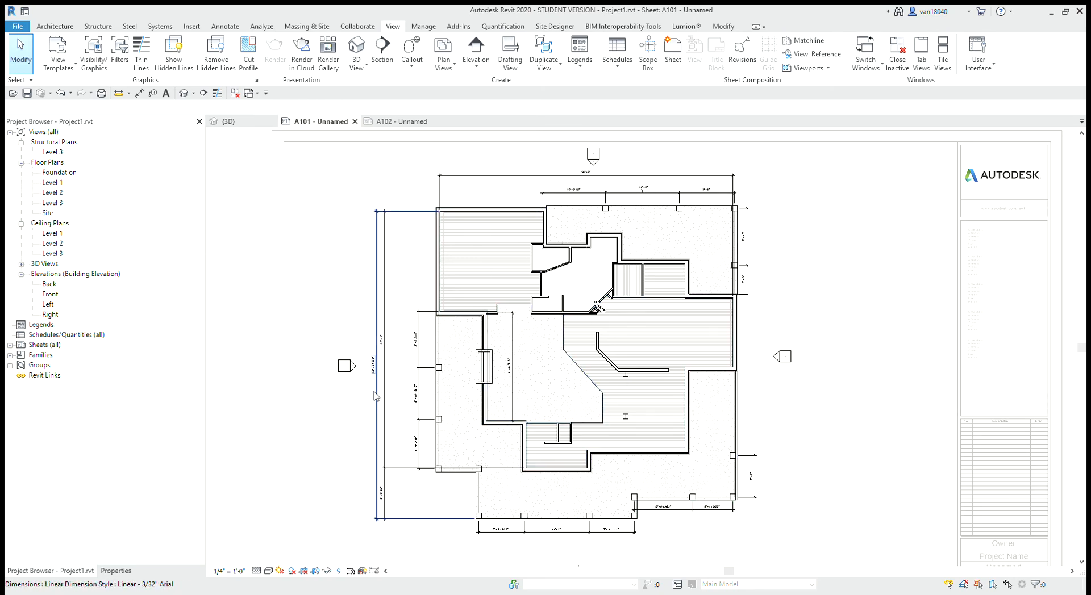
scroll(376, 391, "up", 3)
middle_click_drag(391, 500, 361, 365)
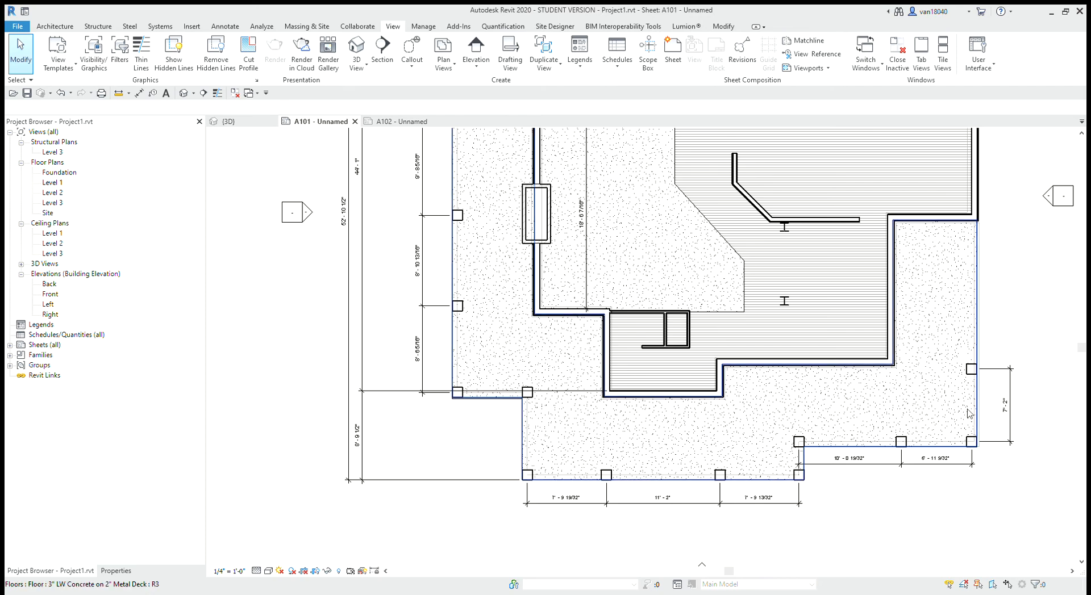
scroll(665, 459, "down", 3)
middle_click_drag(992, 380, 921, 382)
scroll(922, 382, "down", 3)
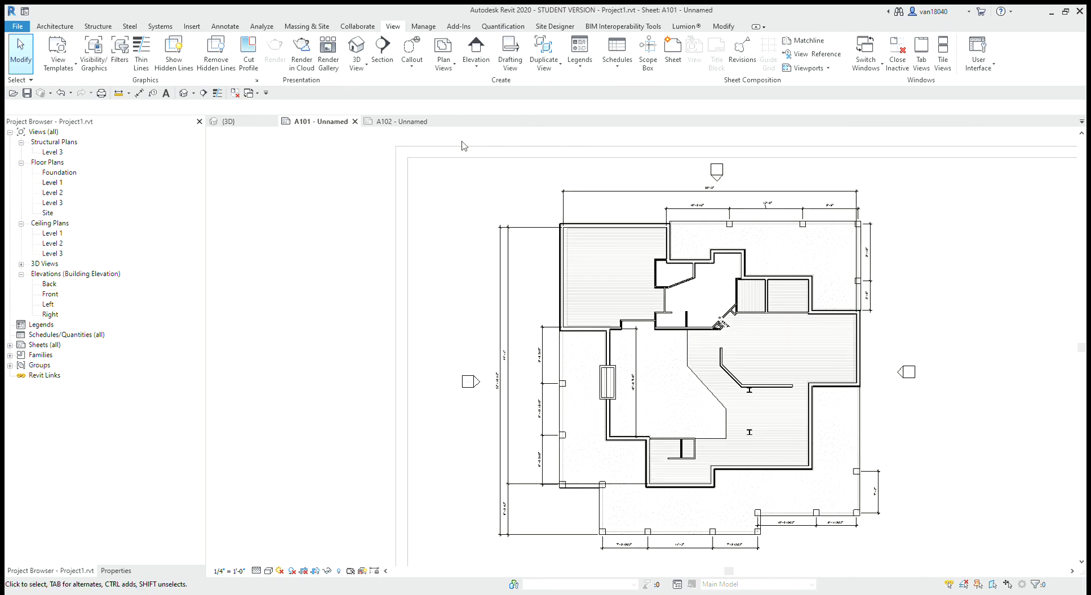
scroll(787, 330, "down", 2)
middle_click_drag(788, 330, 689, 278)
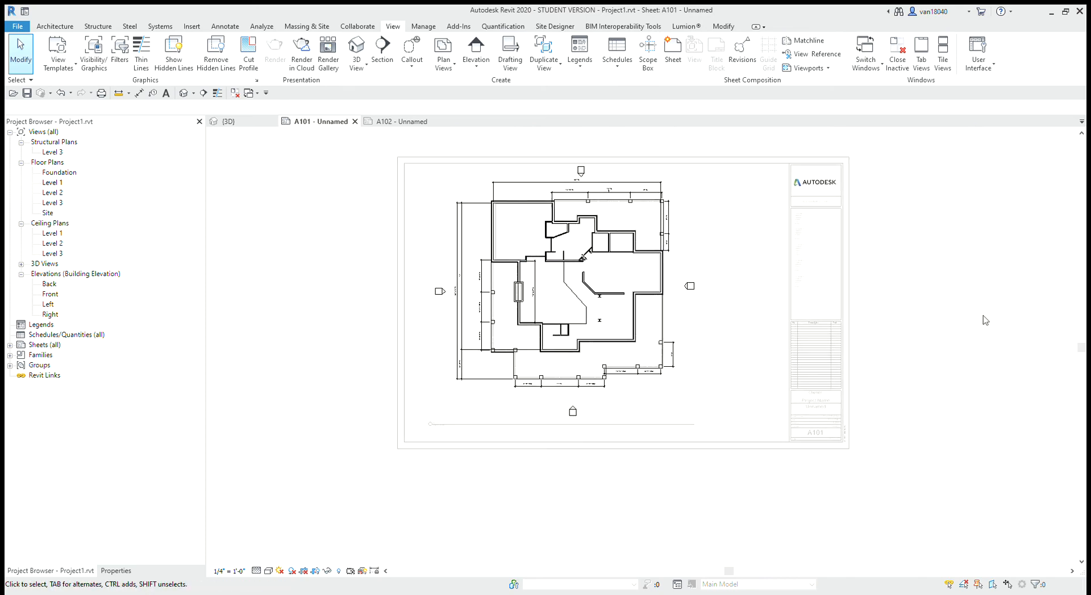
- Deactivate the view and move the Level 1 plan viewport closer to the centre of sheet A101's drawing area
left_click(657, 272)
left_click_drag(658, 273, 698, 285)
left_click(743, 422)
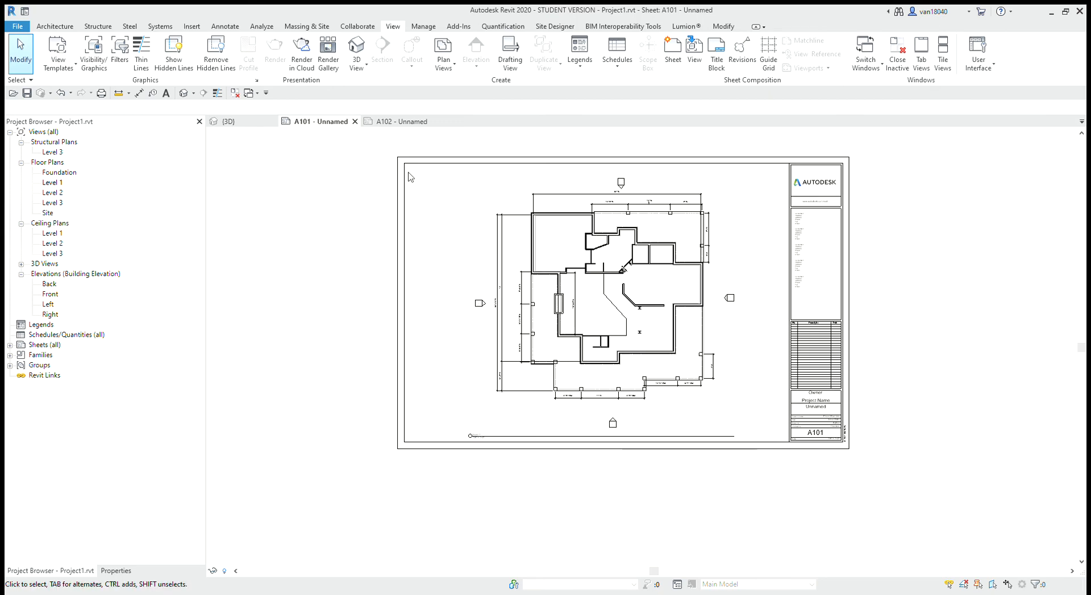
- On sheet A102, activate the Level 2 plan view and set its view scale to 1/4" = 1'-0"
left_click(408, 121)
left_click(555, 396)
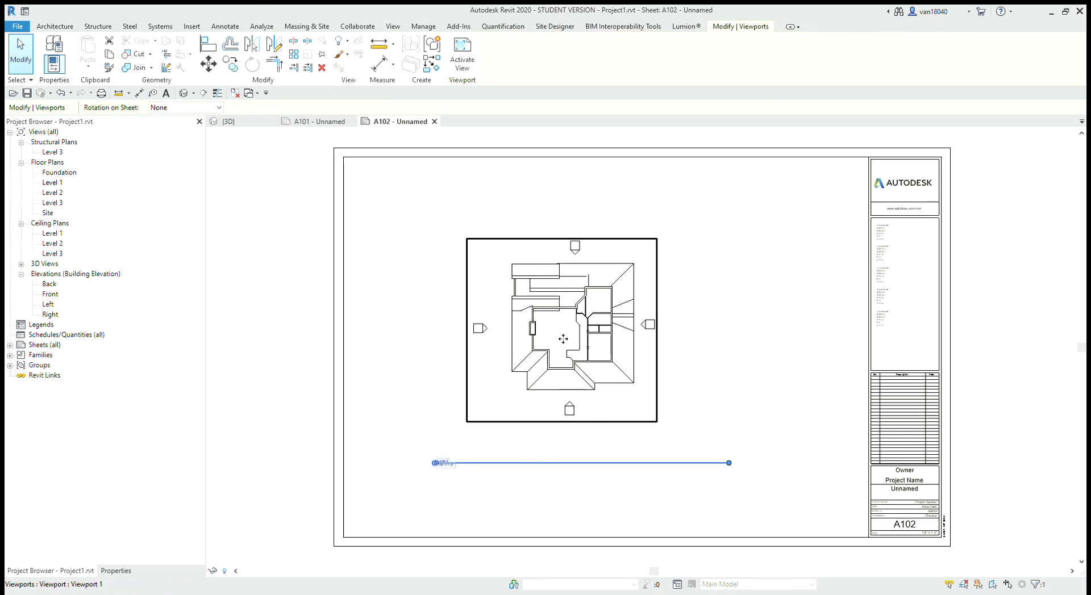
double_click(555, 396)
left_click(116, 571)
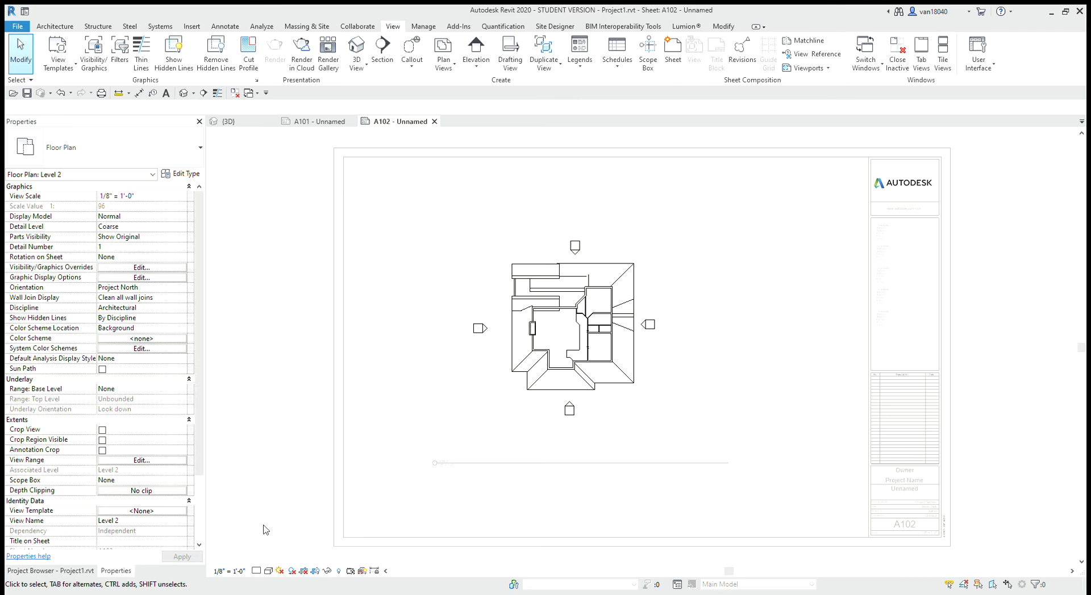
left_click(141, 197)
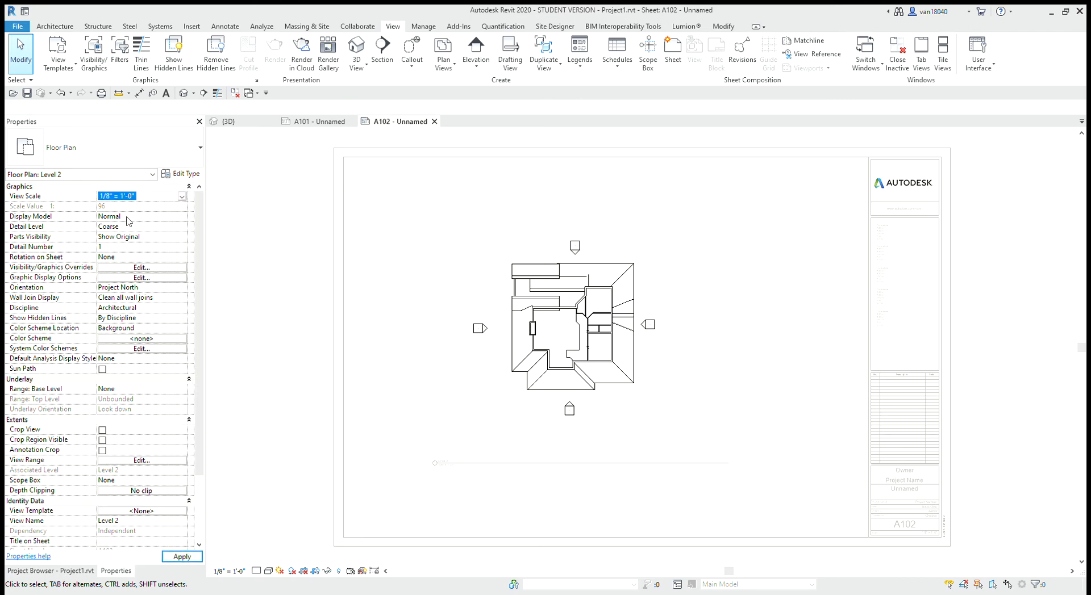
key("Up")
key("Up")
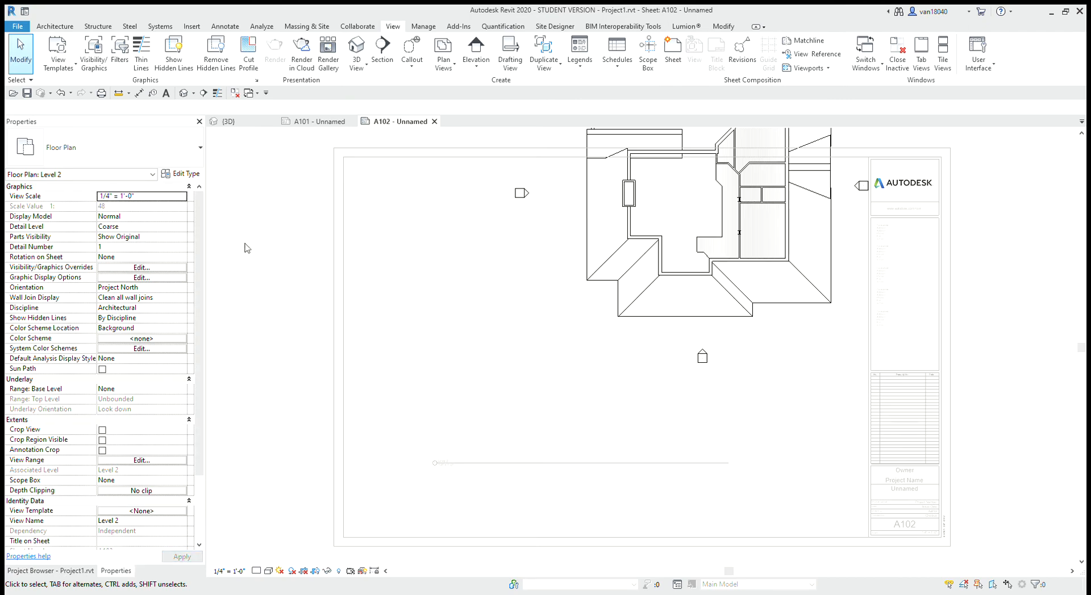
- Deactivate the Level 2 view and move its enlarged viewport inside the sheet border, centred in the drawing area
left_click(678, 301)
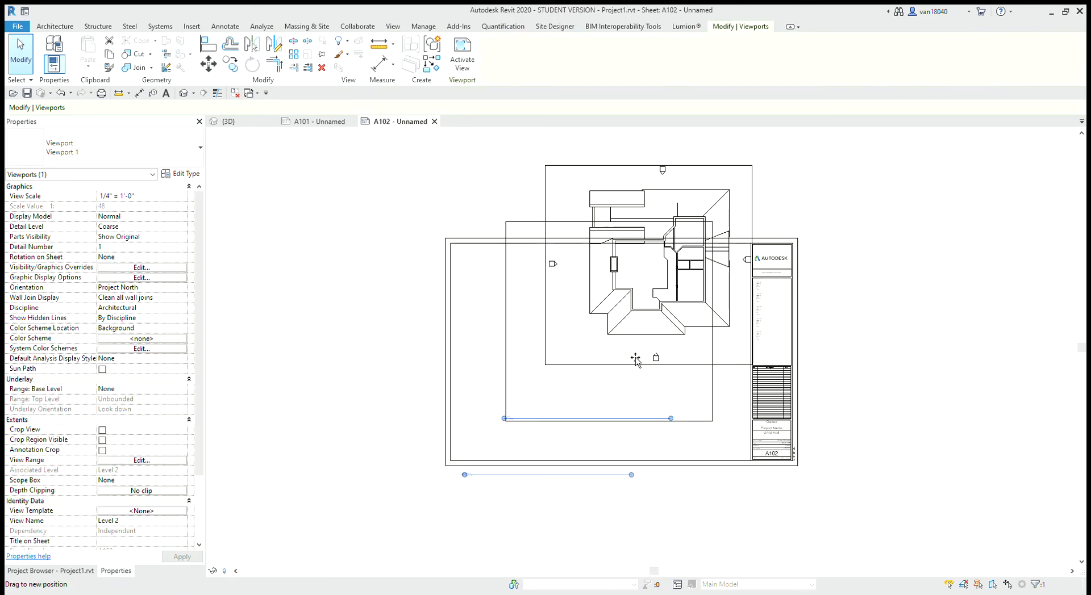
left_click_drag(679, 300, 624, 382)
key("Escape")
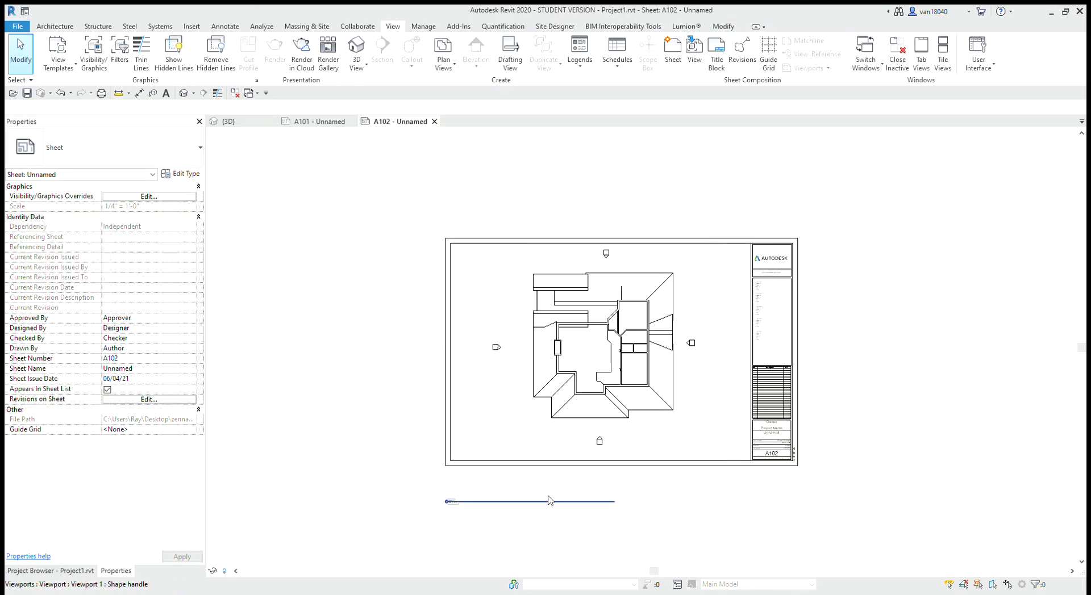
- Move the Level 2 view title inside the sheet border, just below the plan viewport
left_click_drag(550, 509, 628, 459)
key("Escape")
scroll(639, 373, "up", 3)
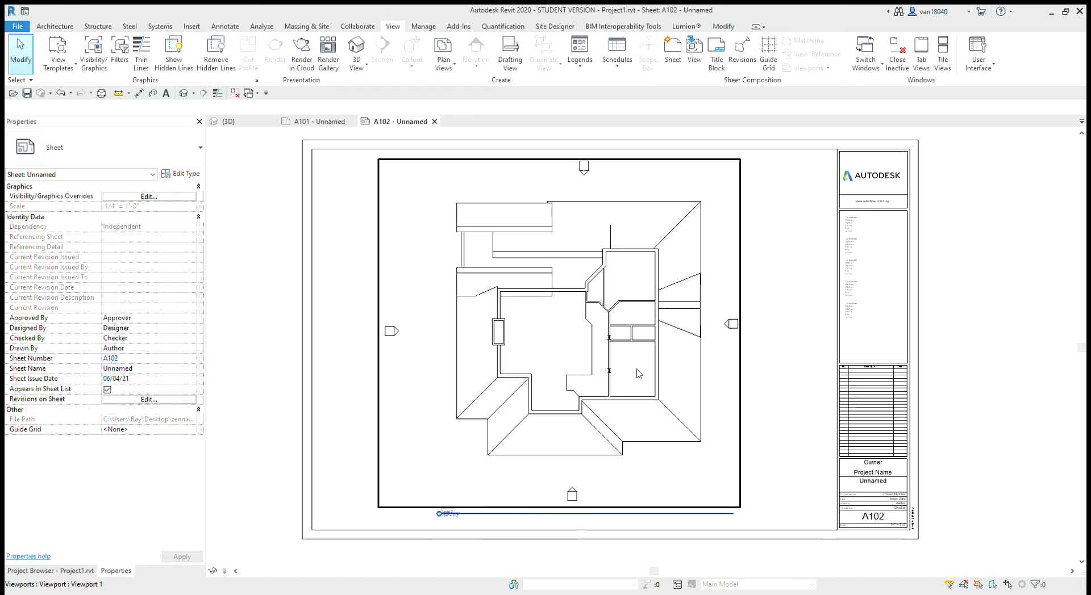
scroll(639, 374, "up", 1)
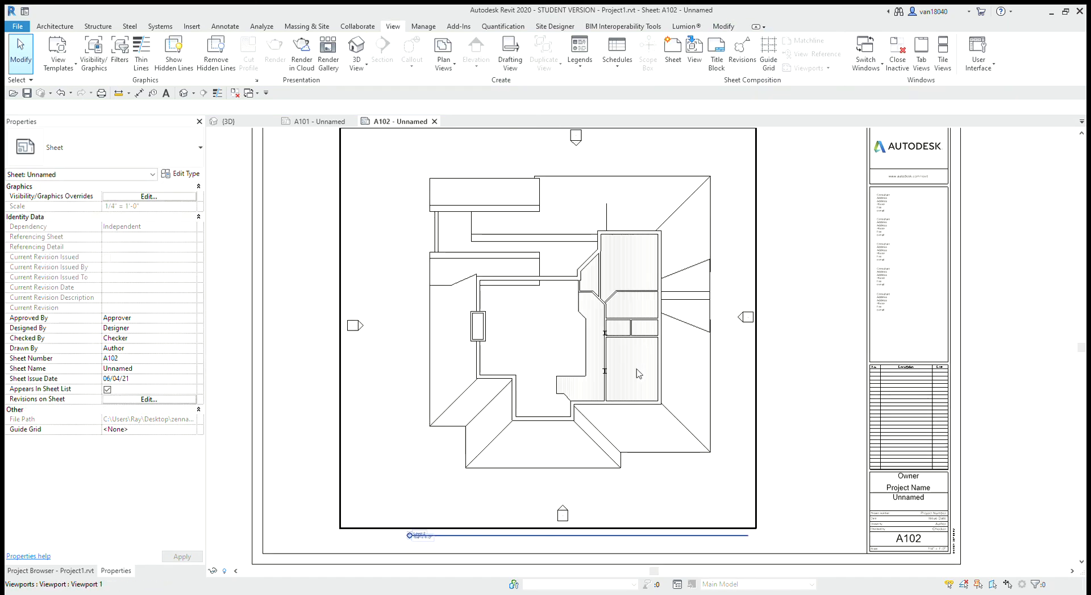
- Activate the Level 2 plan, switch to the 3D view and examine the house's roofs from several sides
double_click(639, 373)
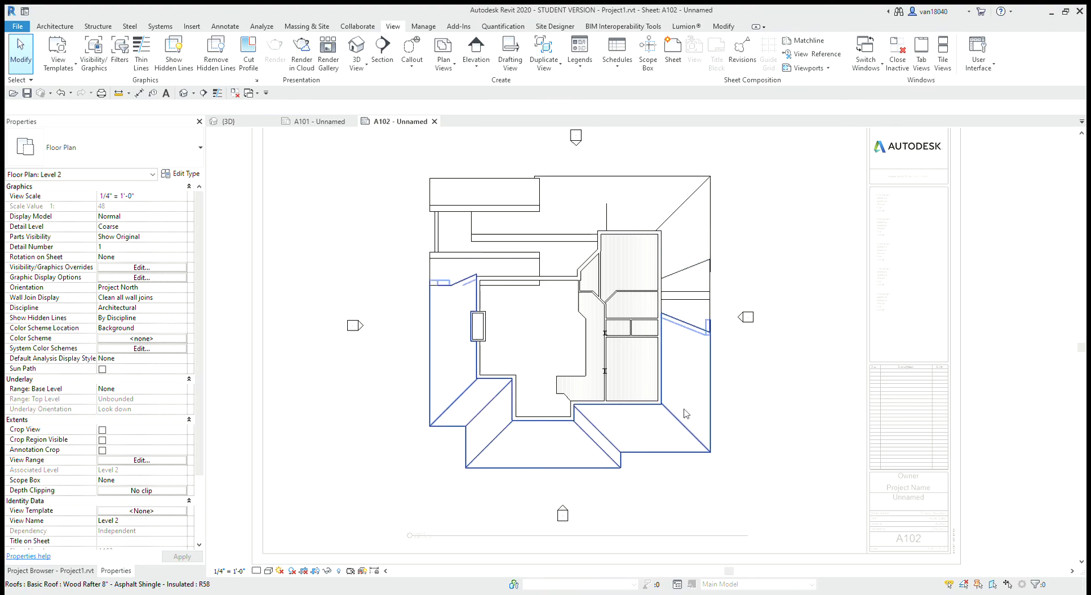
left_click(239, 122)
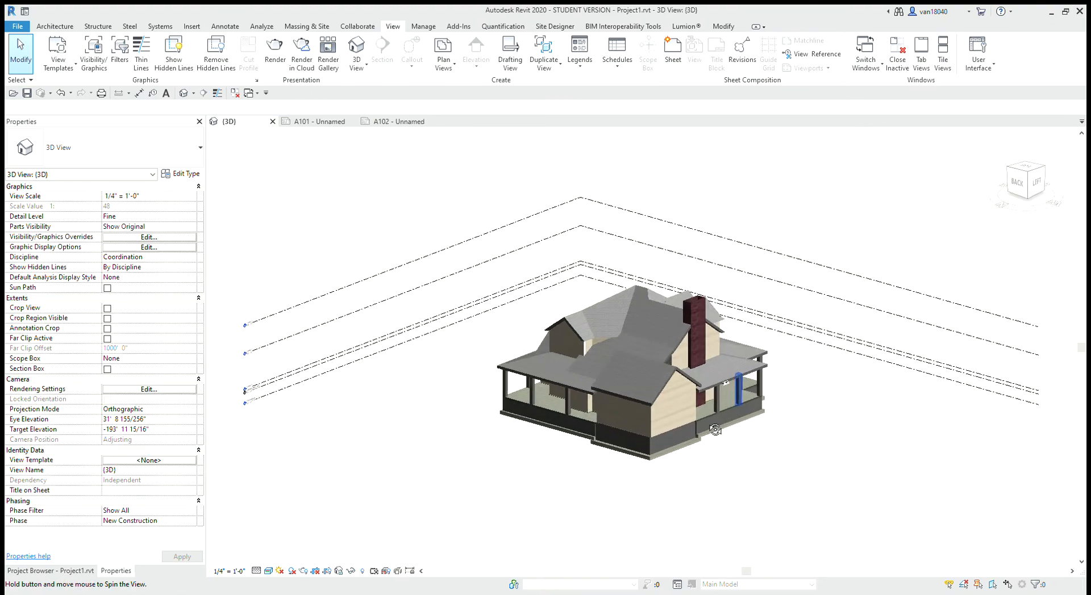
middle_click_drag(716, 430, 241, 475, "shift")
middle_click_drag(776, 477, 462, 445, "shift")
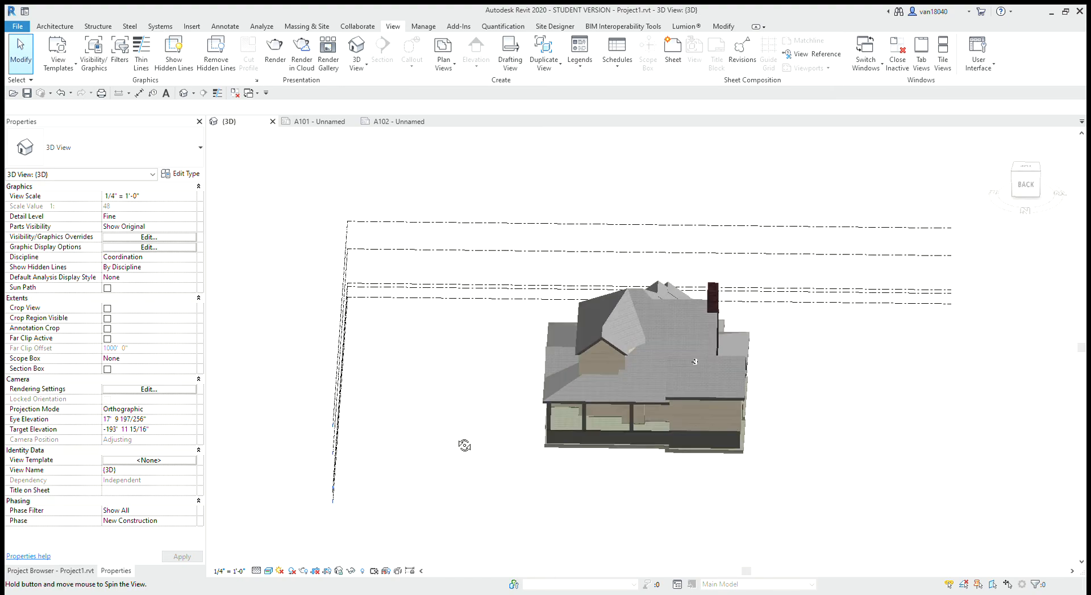
- Return to sheet A102 and remove the roofs from the activated Level 2 plan
left_click(408, 121)
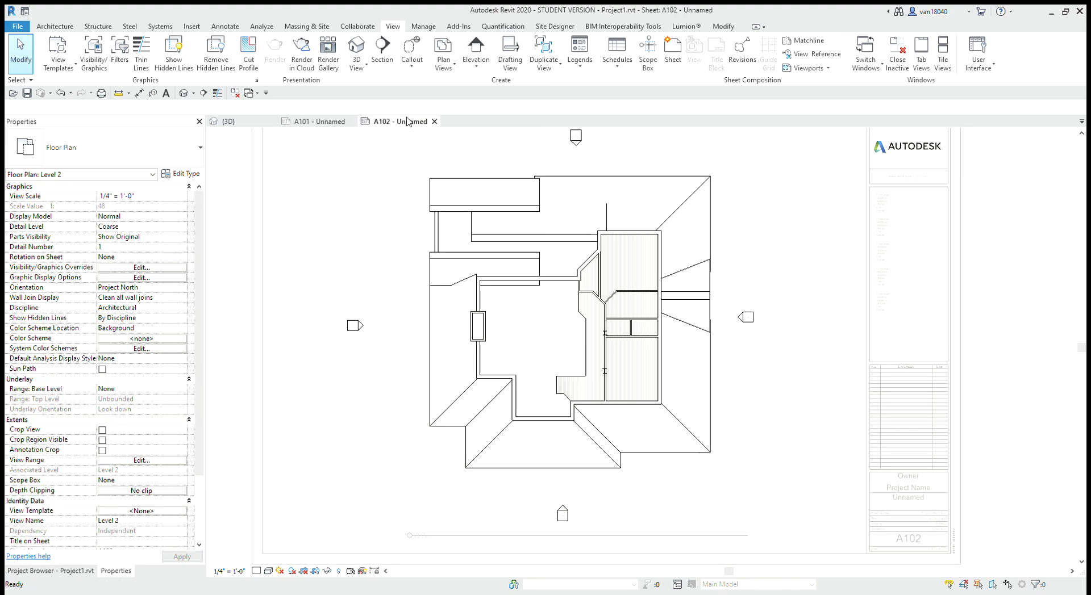
left_click(461, 263)
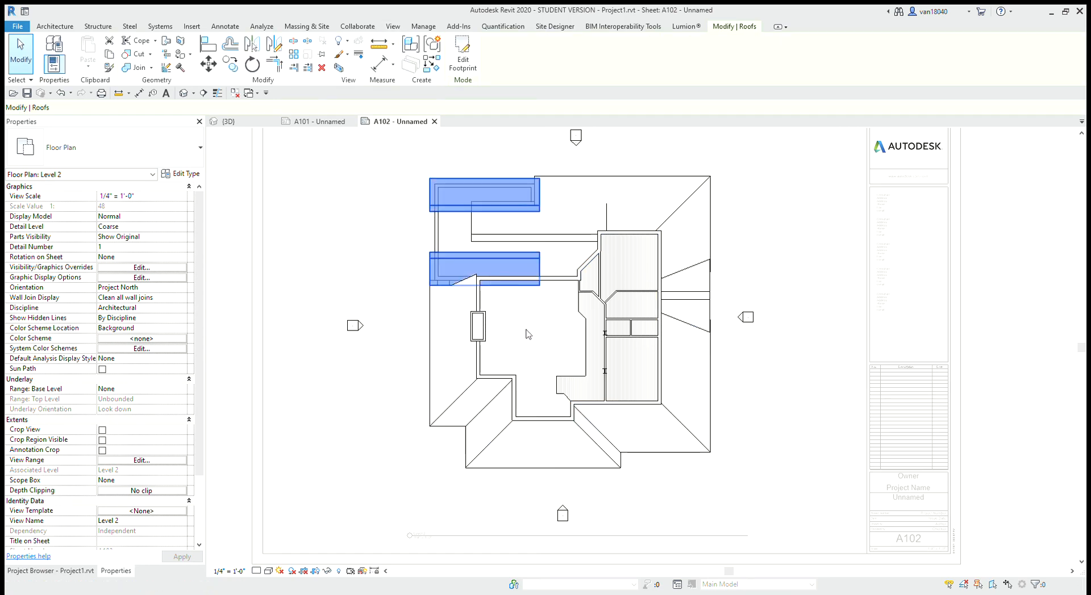
key("Delete")
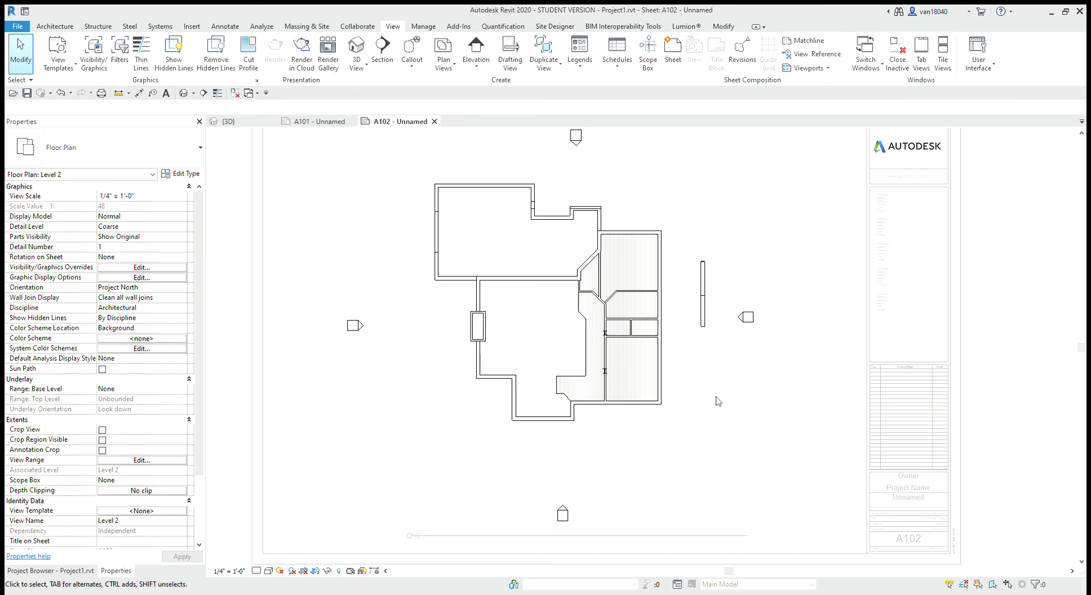
- Switch to sheet A101 and examine the Level 1 viewport's placement beside the title block
left_click(321, 123)
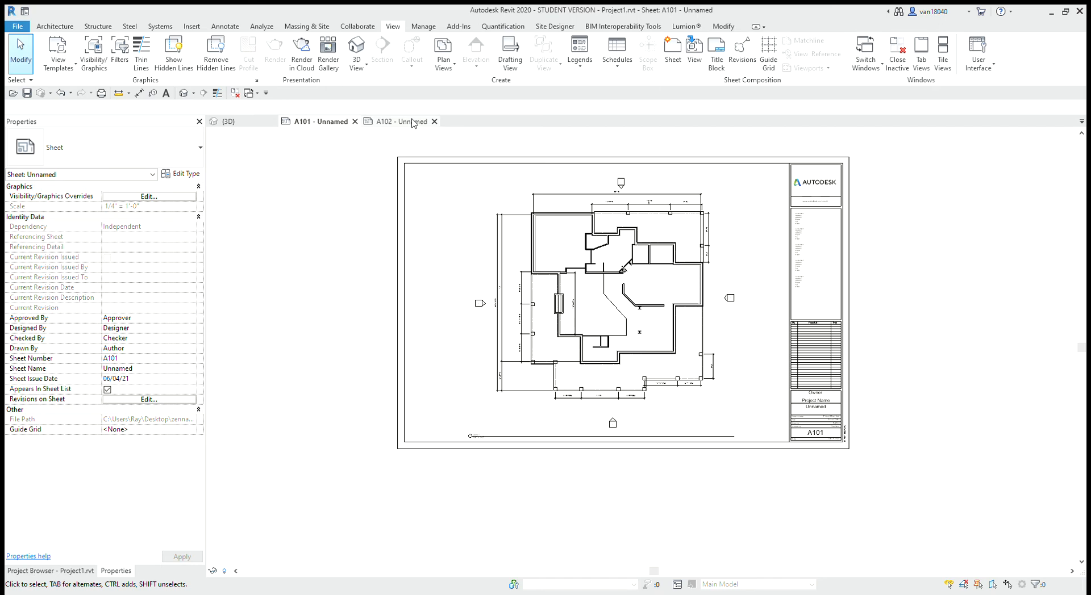
scroll(840, 454, "up", 3)
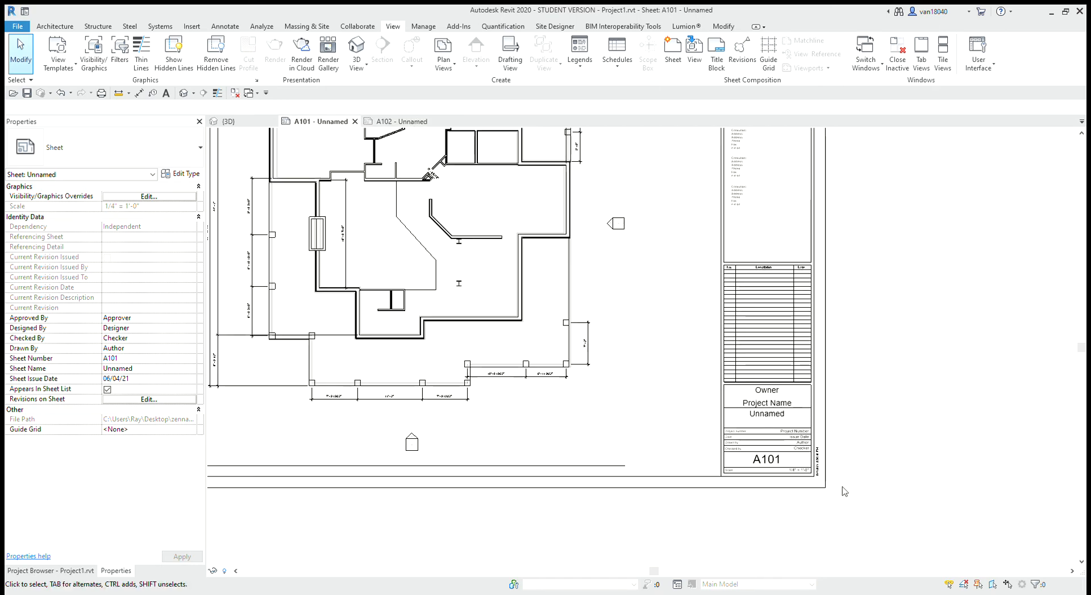
left_click(359, 301)
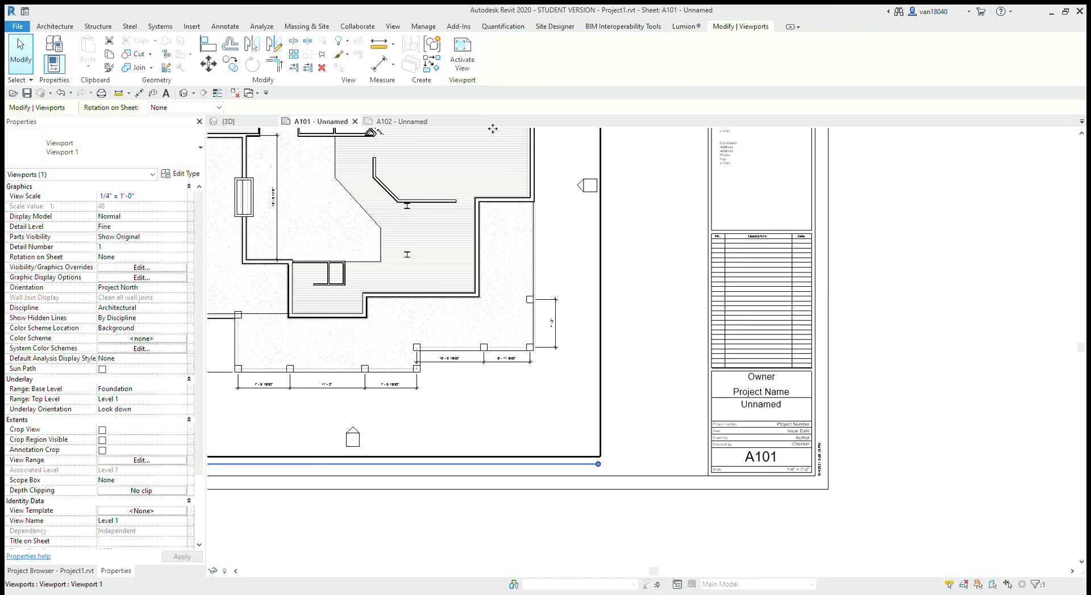
scroll(547, 380, "down", 4)
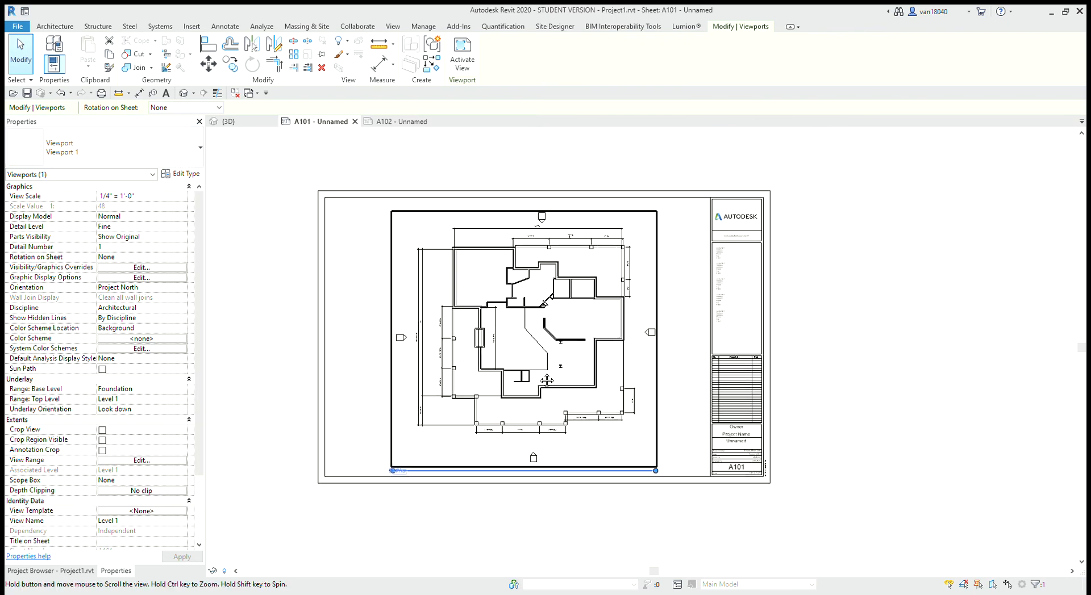
- Open the Level 1 and Level 2 floor plans to compare them, and close both plan views
left_click(79, 570)
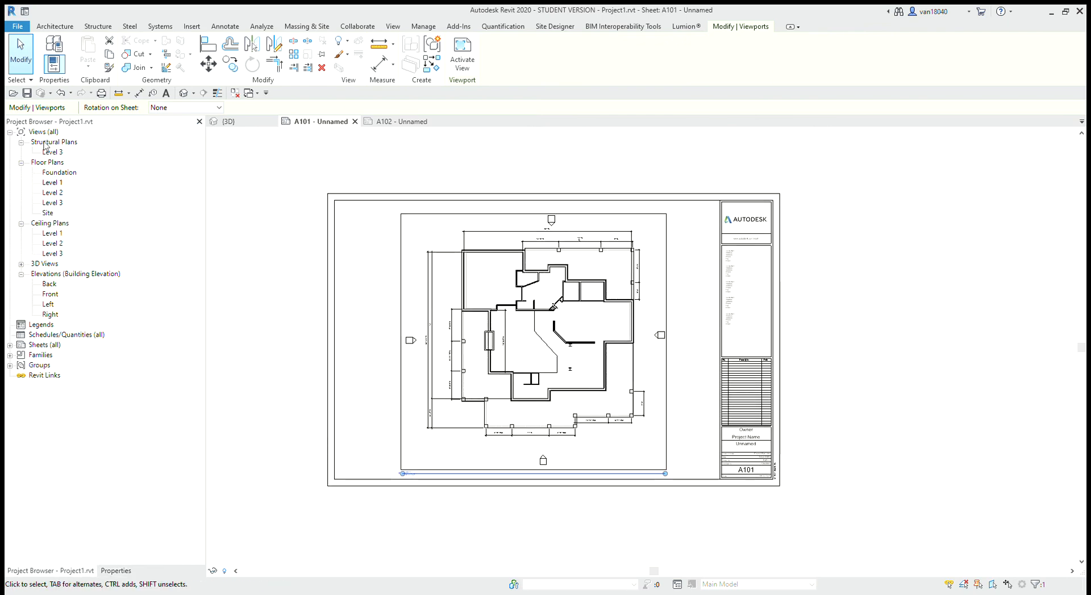
double_click(52, 182)
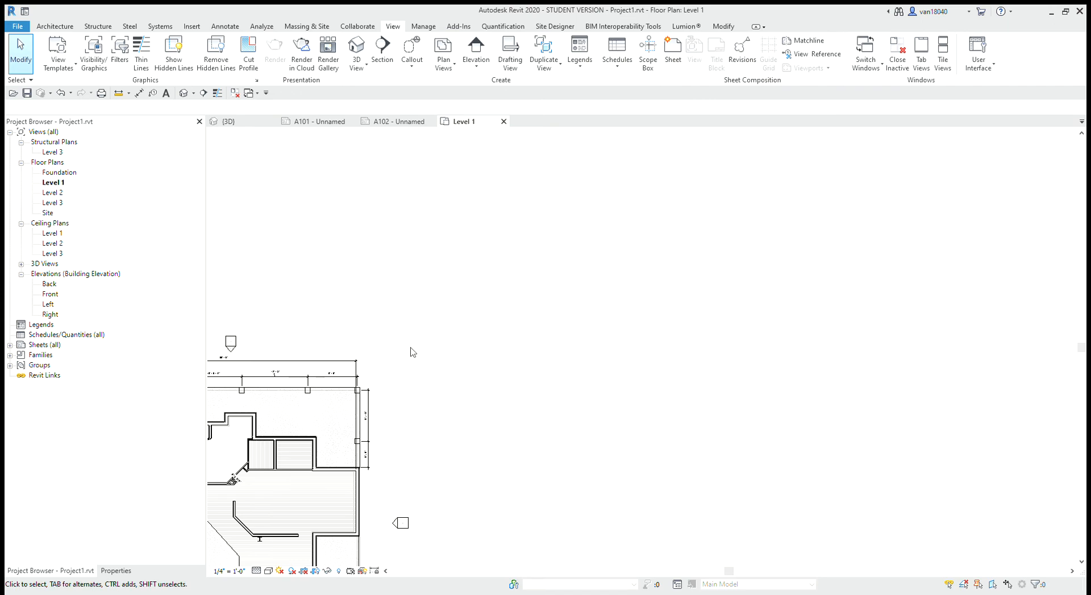
scroll(413, 352, "down", 3)
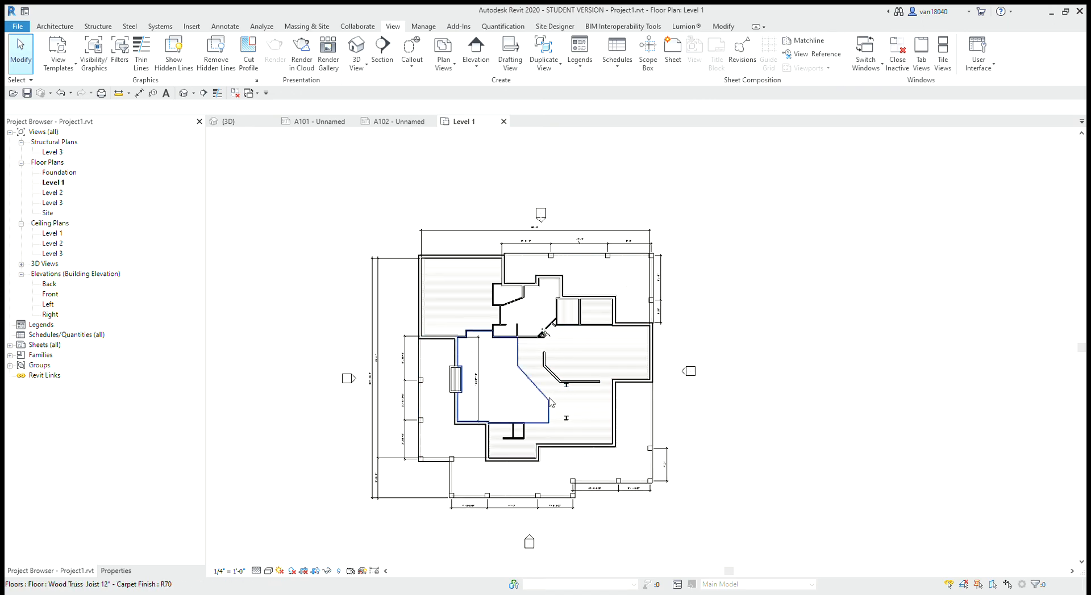
double_click(48, 195)
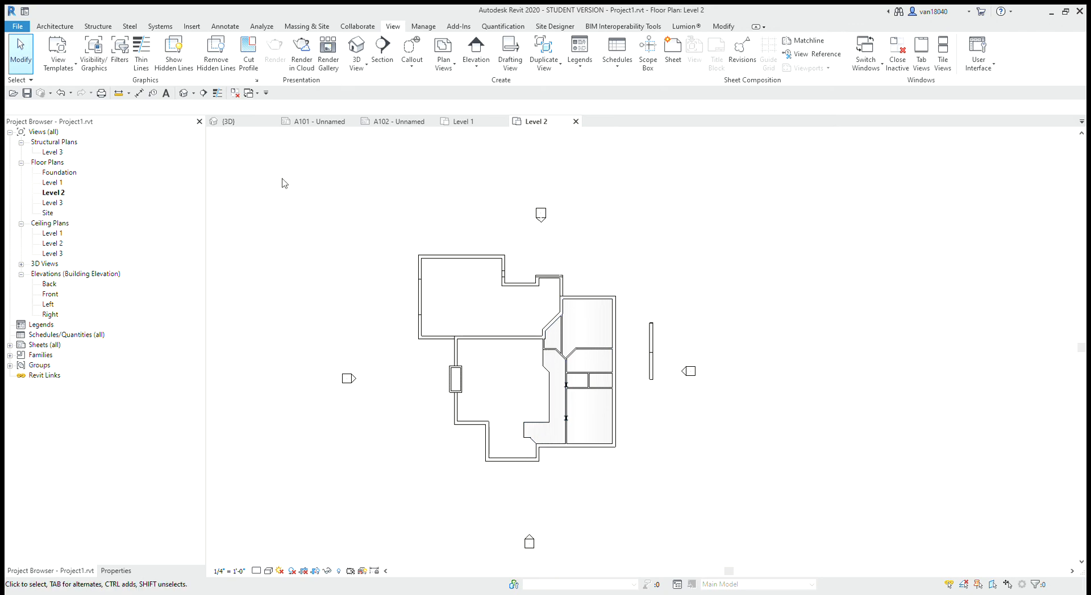
left_click(503, 121)
left_click(504, 121)
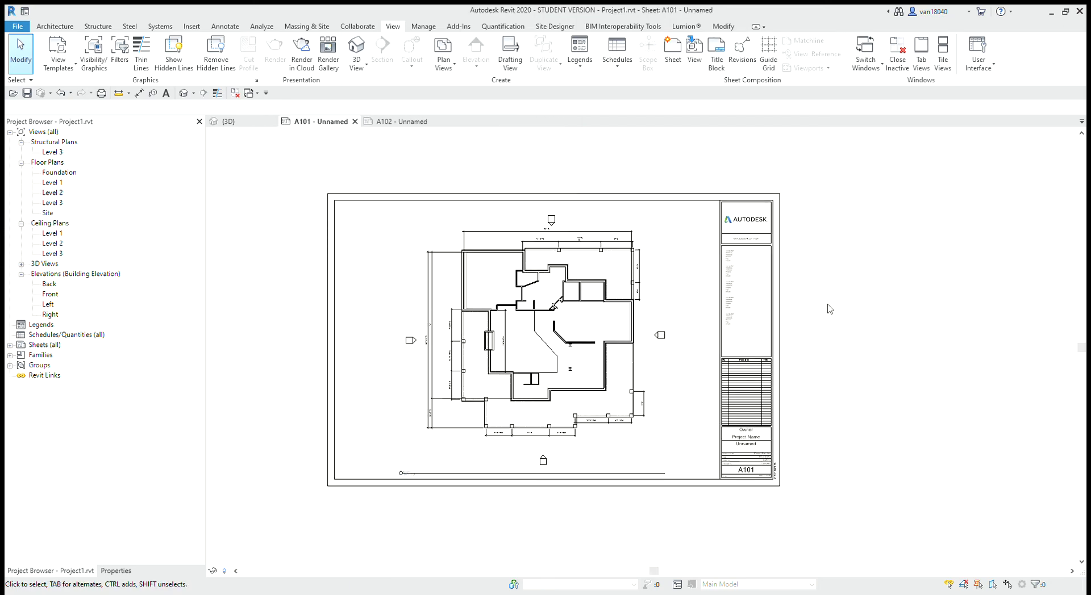
- Check the overall layout of sheet A101, and return to sheet A102 to deactivate its Level 2 view
scroll(835, 446, "up", 2)
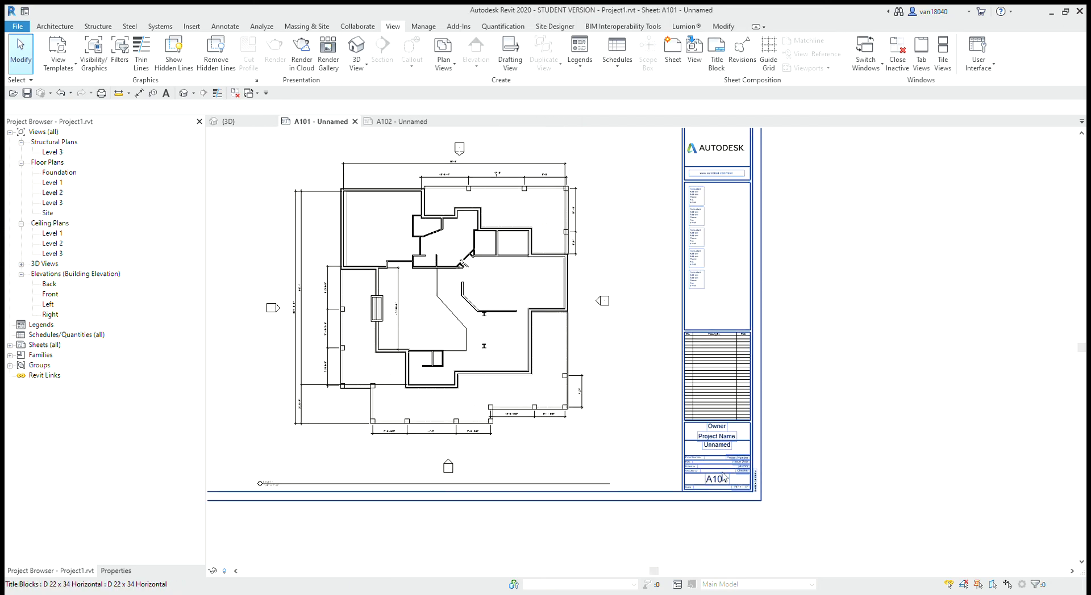
scroll(796, 429, "down", 2)
left_click(713, 366)
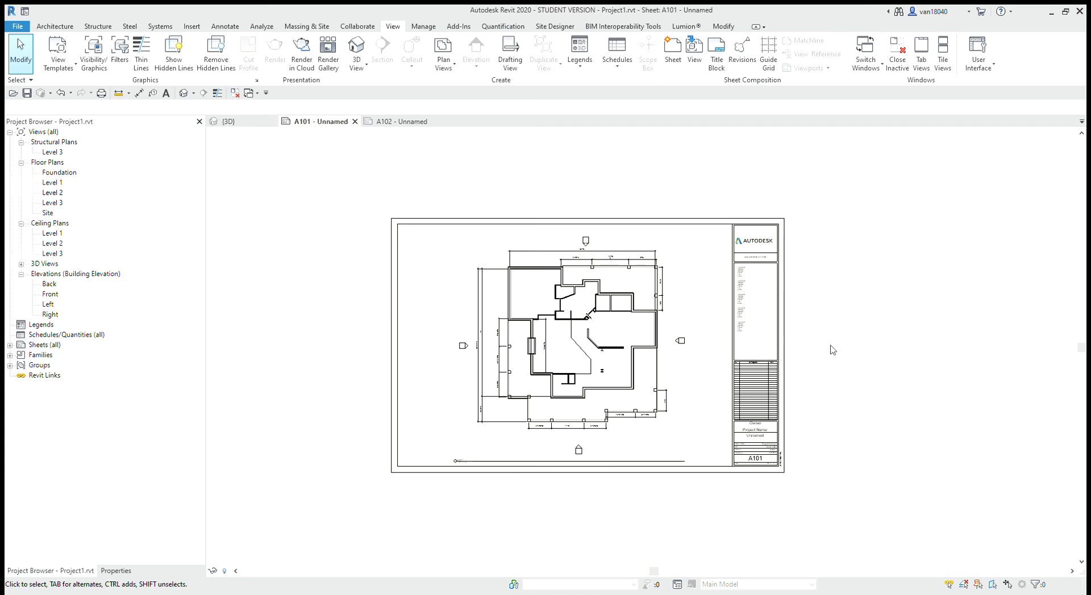
left_click(398, 119)
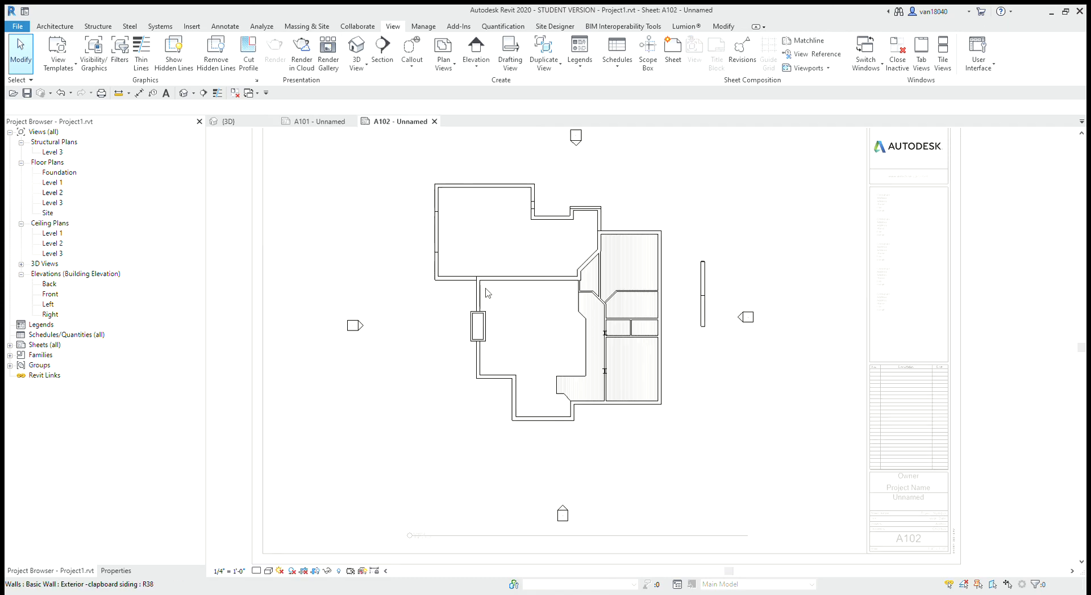
scroll(710, 386, "down", 2)
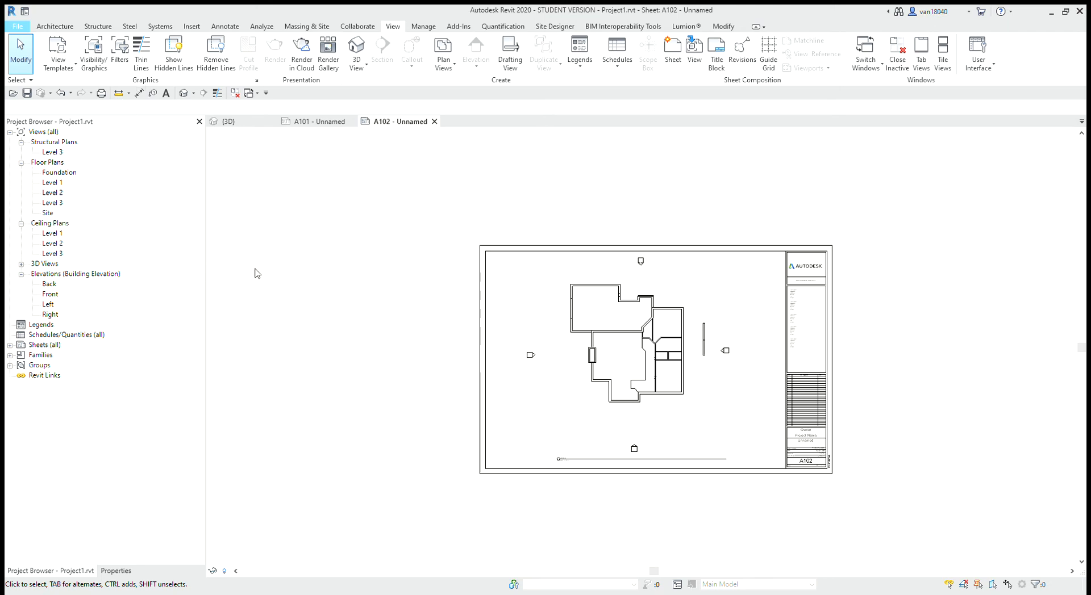
- Preview sheet A102 for printing, adjust the print setup so the sheet fills the page, preview it again and close the print setup
left_click(102, 94)
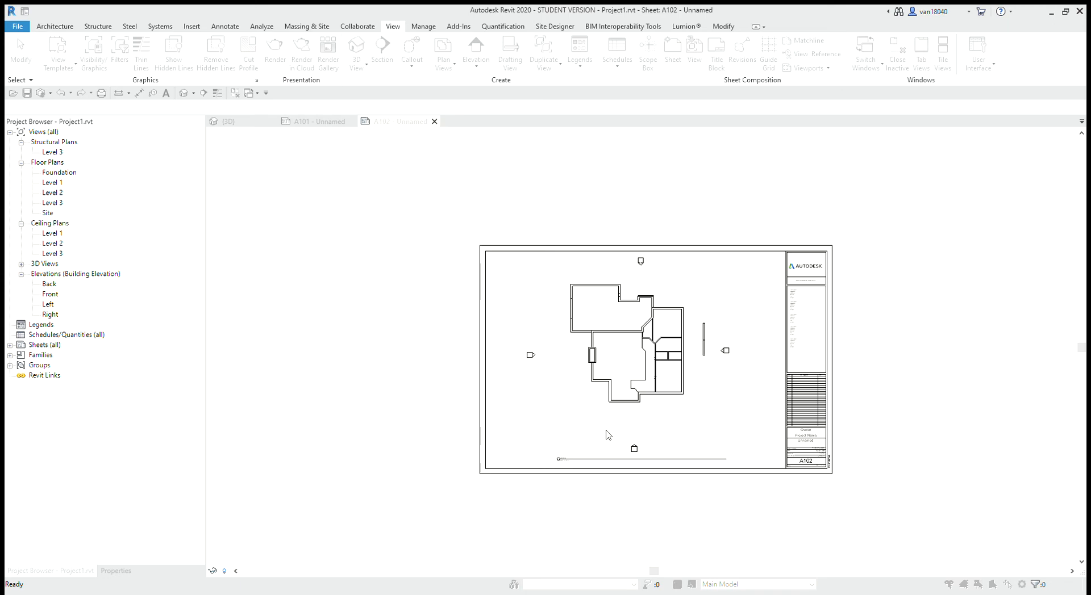
left_click(489, 433)
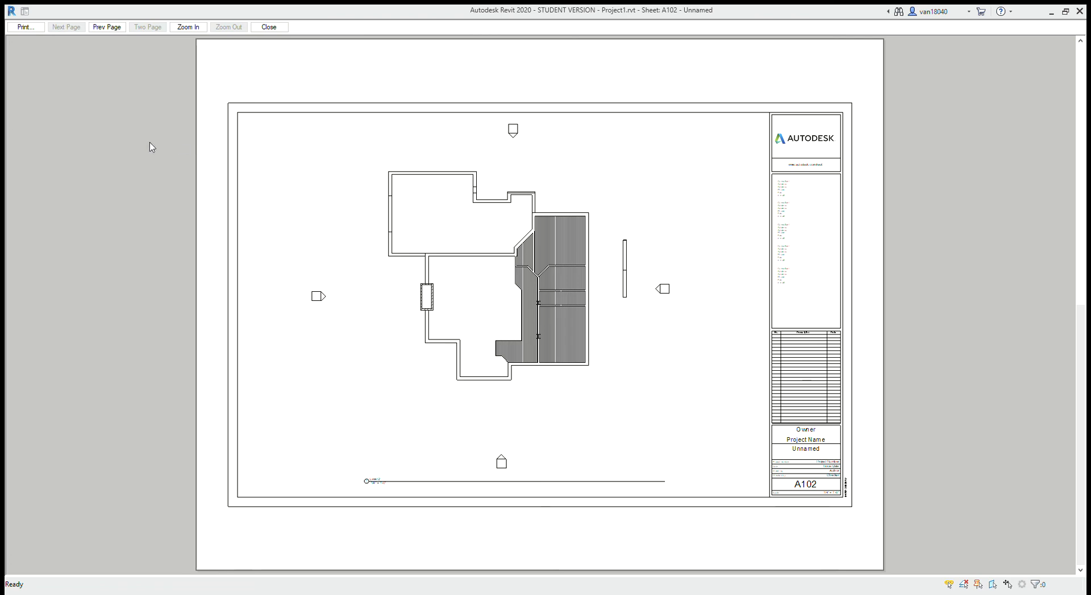
left_click(31, 30)
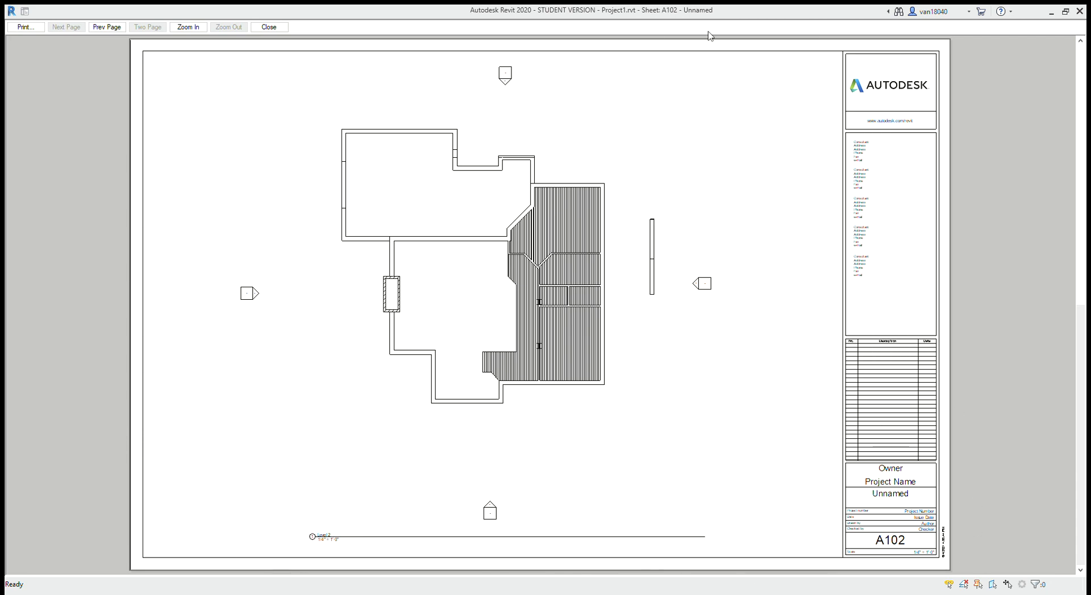
key("Escape")
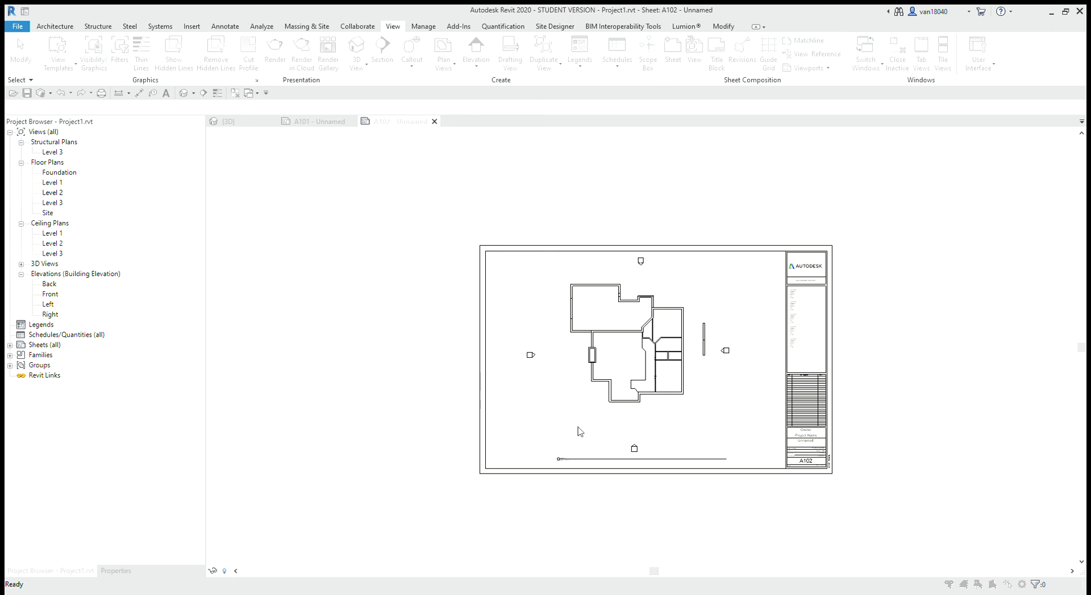
left_click(555, 427)
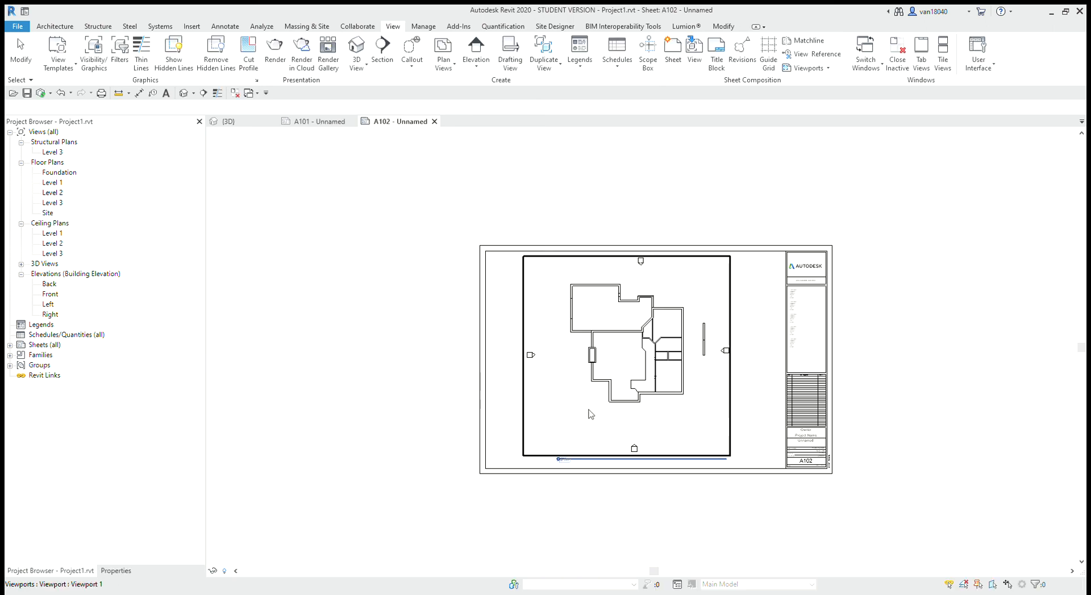
key("Escape")
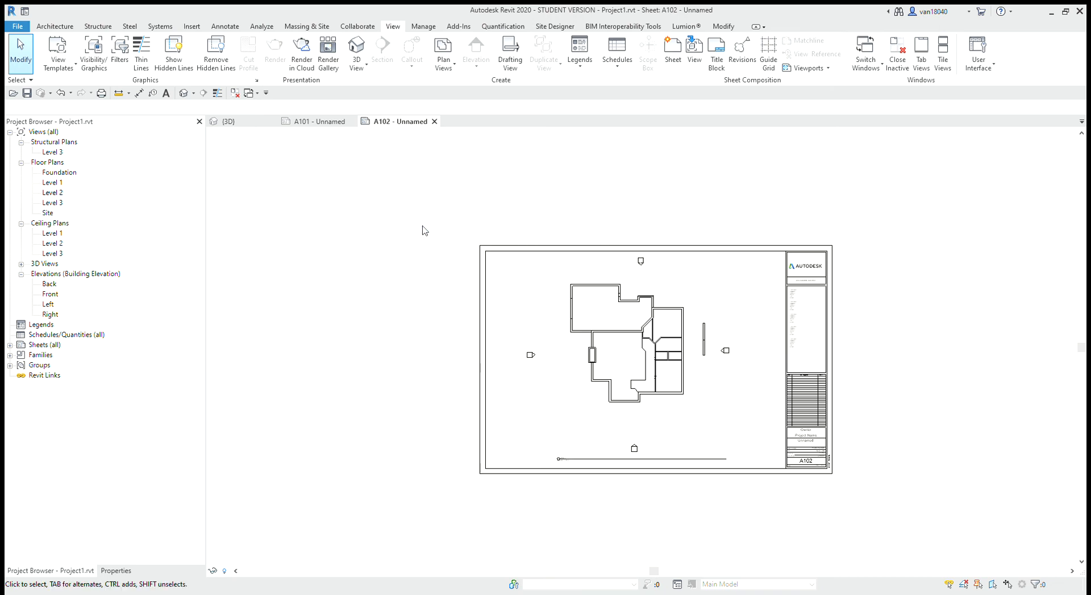